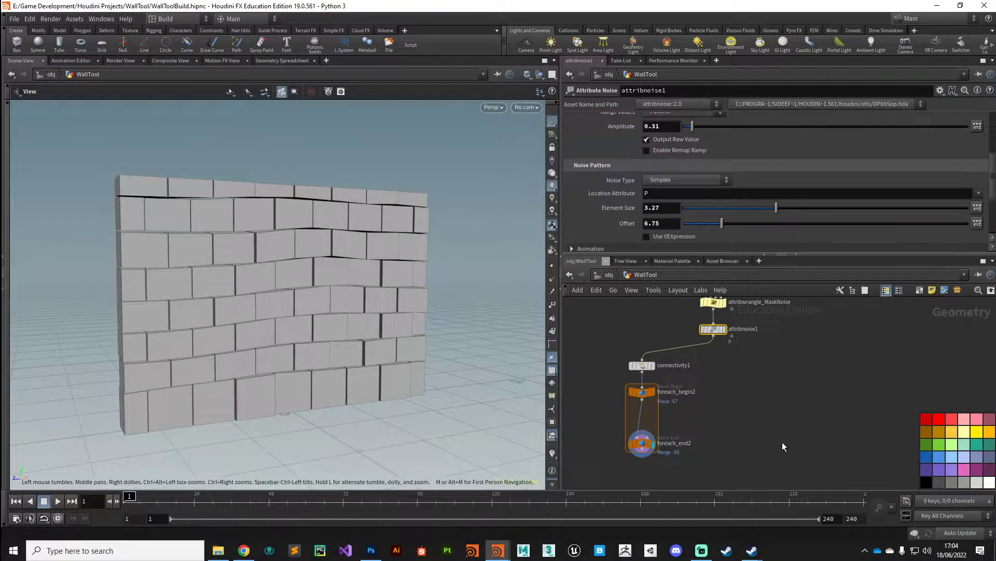
# Display the single-piece output of foreach_begin2 and move foreach_end2 further away to make room inside the loop.
pyautogui.moveTo(743, 448); pyautogui.dragTo(785, 385, button='middle')
pyautogui.scroll(1, 656, 395)
pyautogui.moveTo(637, 366); pyautogui.dragTo(640, 412, button='middle')
pyautogui.scroll(-3, 641, 411)
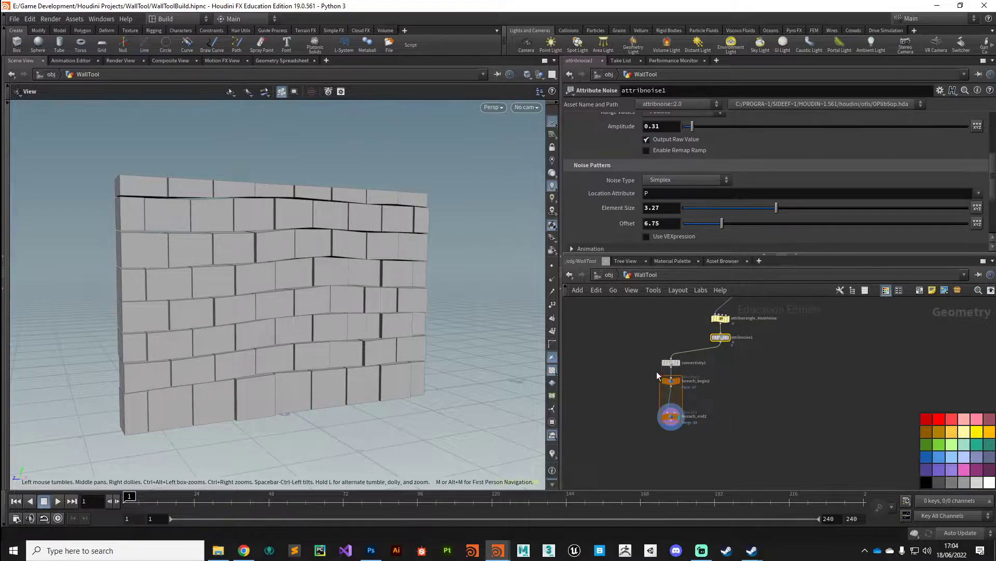
pyautogui.scroll(3, 666, 405)
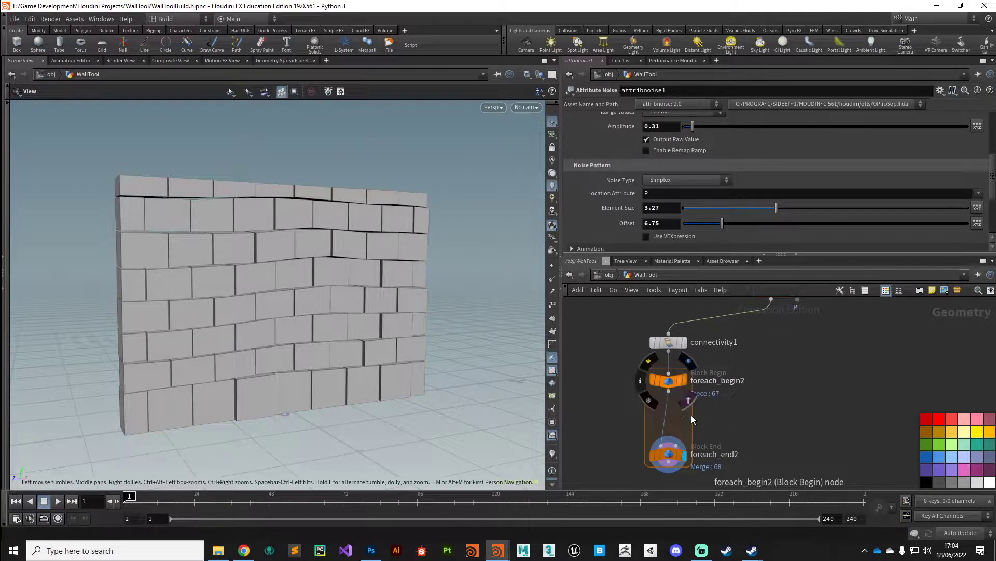
pyautogui.click(684, 379)
pyautogui.click(669, 385)
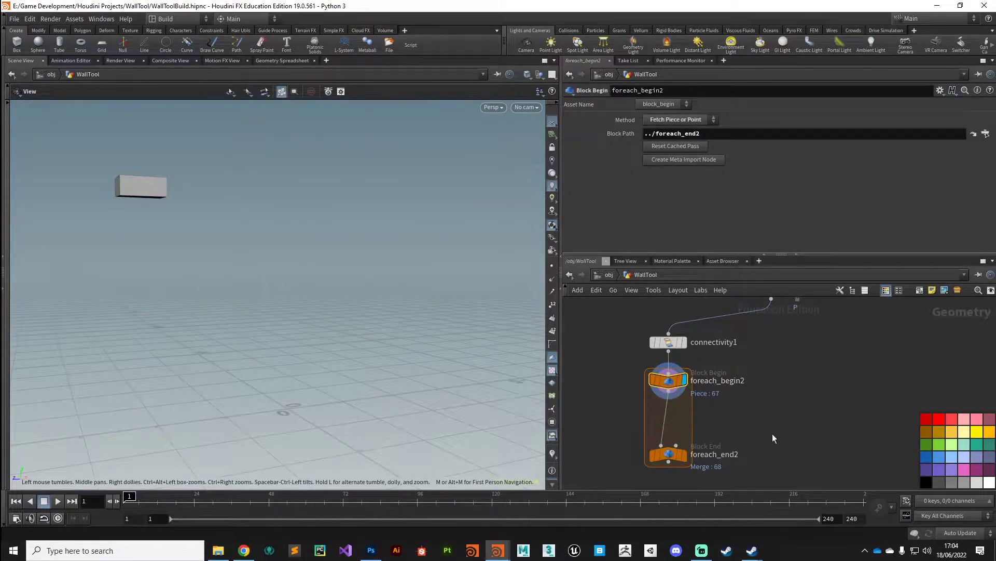
pyautogui.scroll(-3, 772, 436)
pyautogui.moveTo(715, 369); pyautogui.dragTo(715, 442)
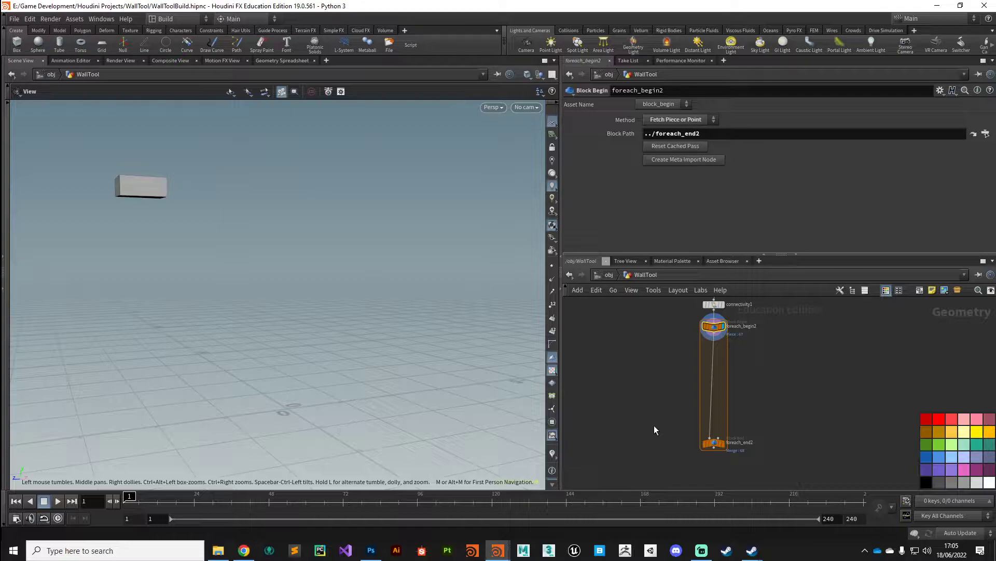
# Insert an Attribute Wrangle between foreach_begin2 and foreach_end2 and align foreach_begin2 above it.
pyautogui.press('Tab')
pyautogui.write('wr')
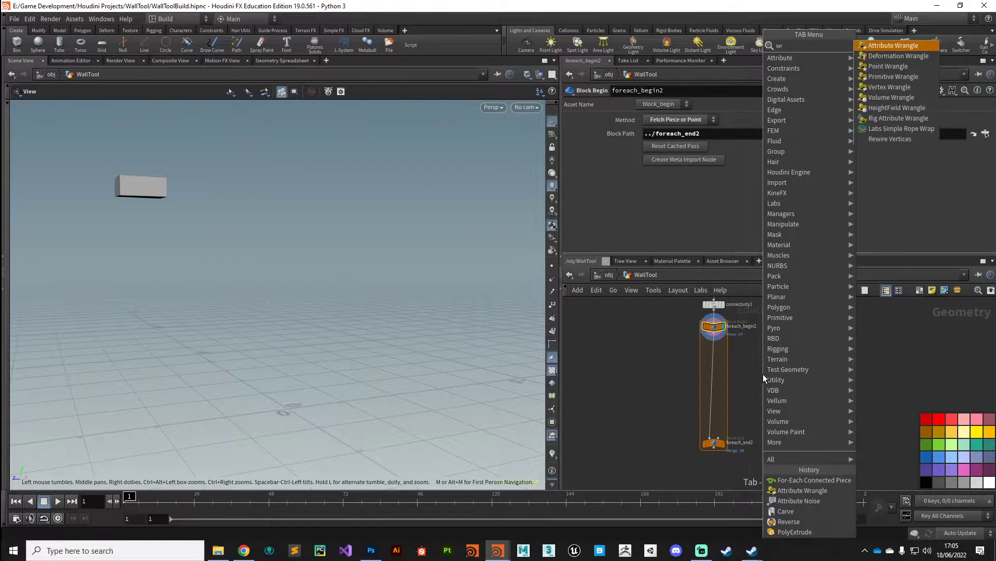
pyautogui.press('Return')
pyautogui.click(715, 363)
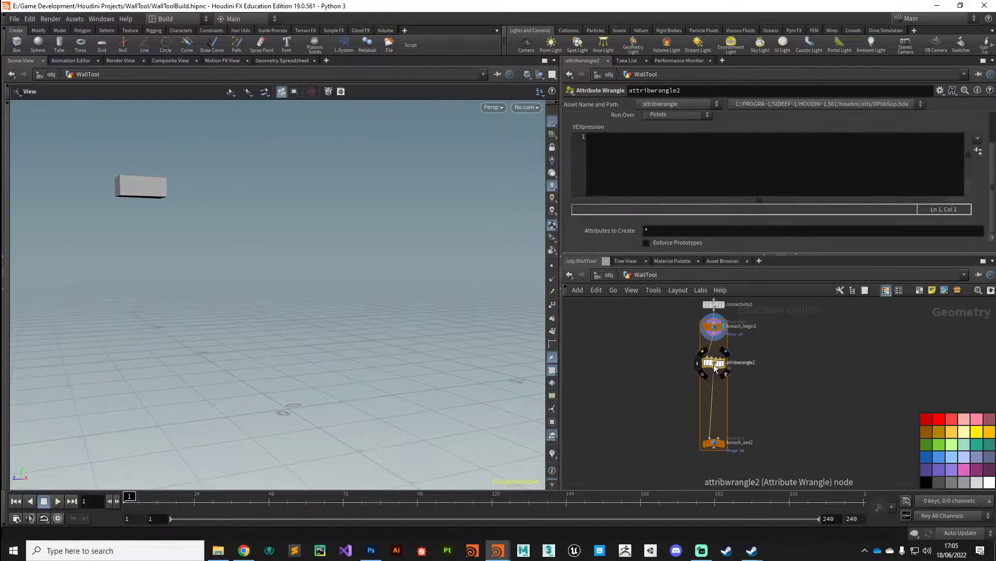
pyautogui.moveTo(715, 363); pyautogui.dragTo(687, 354)
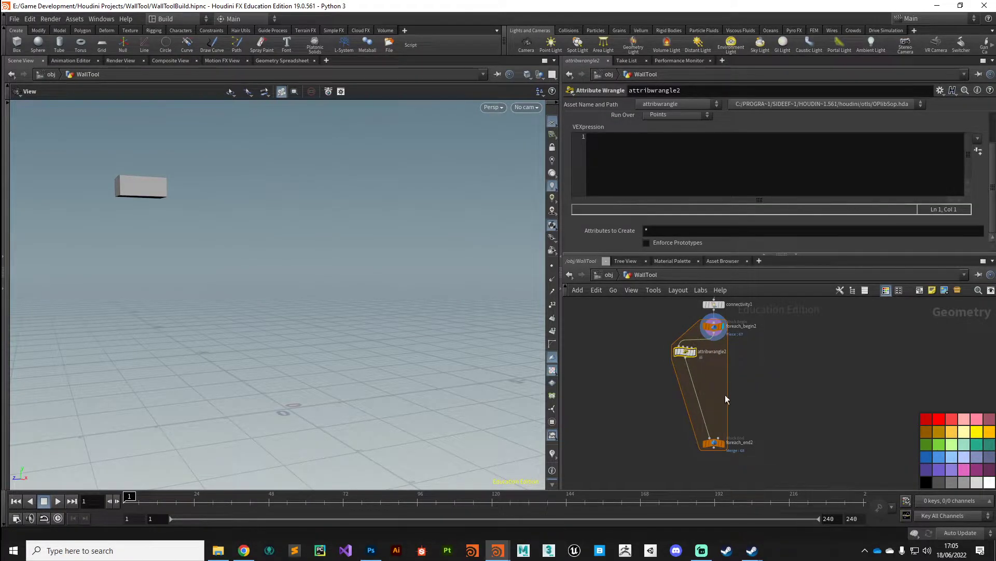
pyautogui.scroll(4, 733, 394)
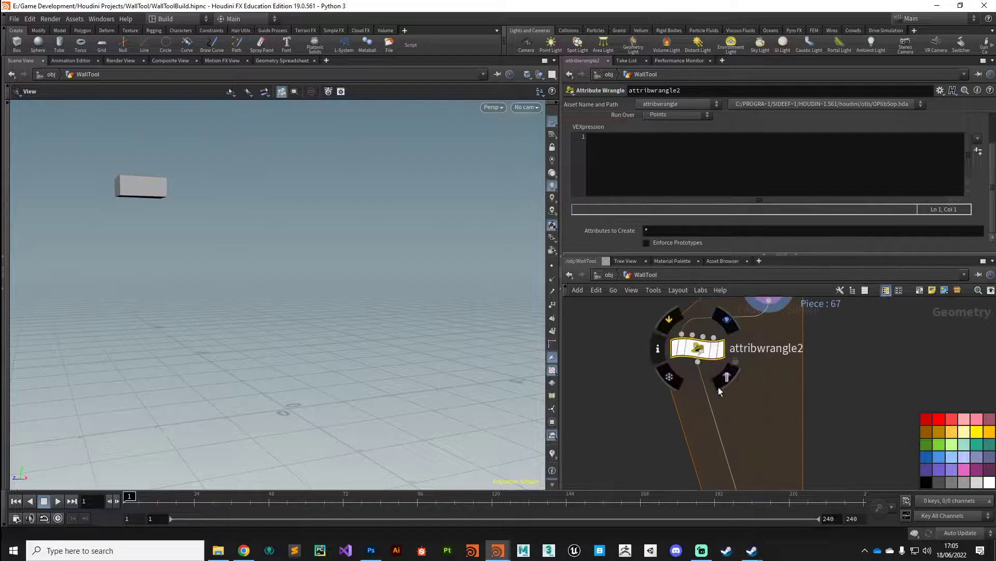
pyautogui.scroll(-2, 718, 387)
pyautogui.moveTo(729, 382); pyautogui.dragTo(683, 376)
# Create a meta import node from foreach_begin2 and wire it into the wrangle's second input.
pyautogui.click(682, 376)
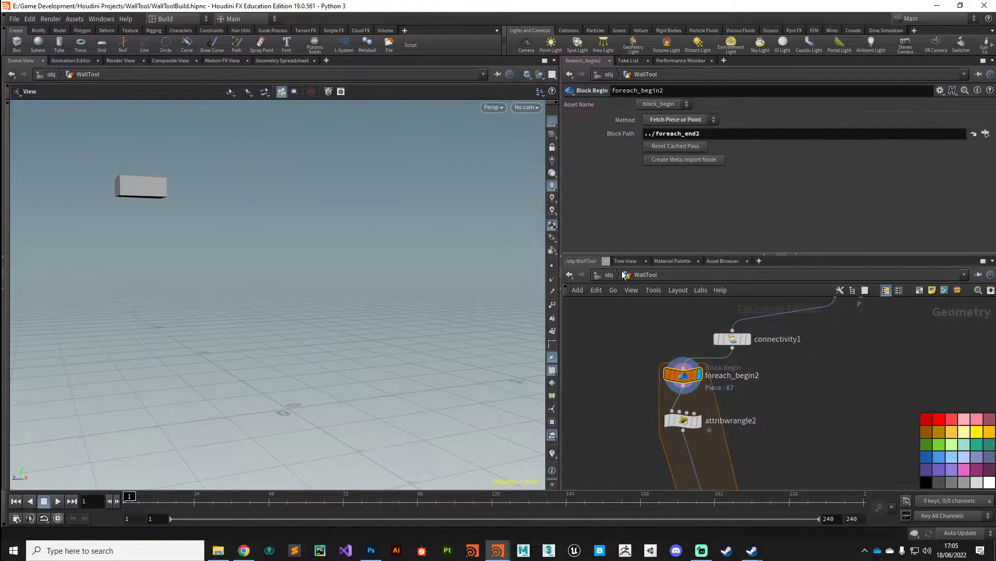
pyautogui.click(674, 160)
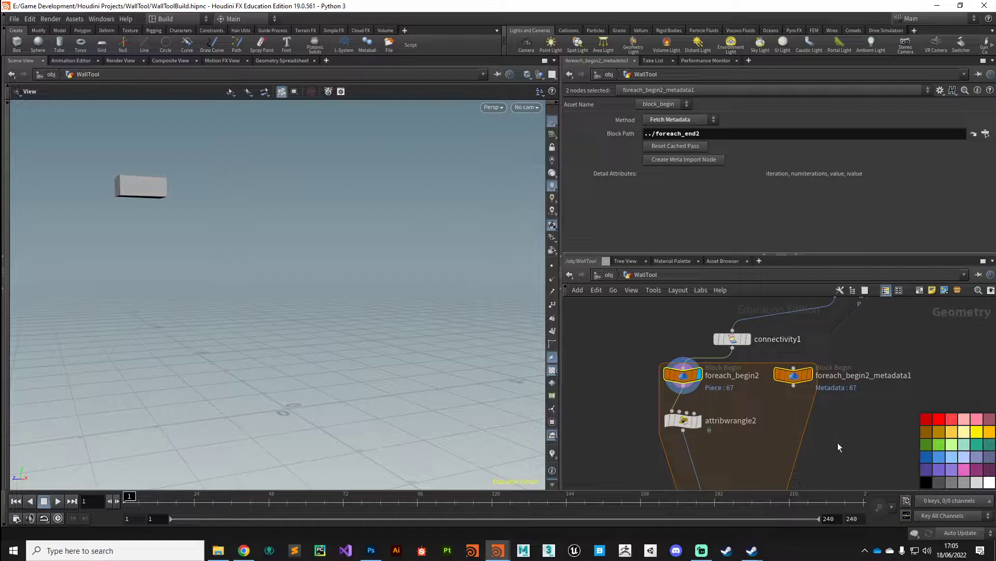
pyautogui.moveTo(813, 457); pyautogui.dragTo(816, 407, button='middle')
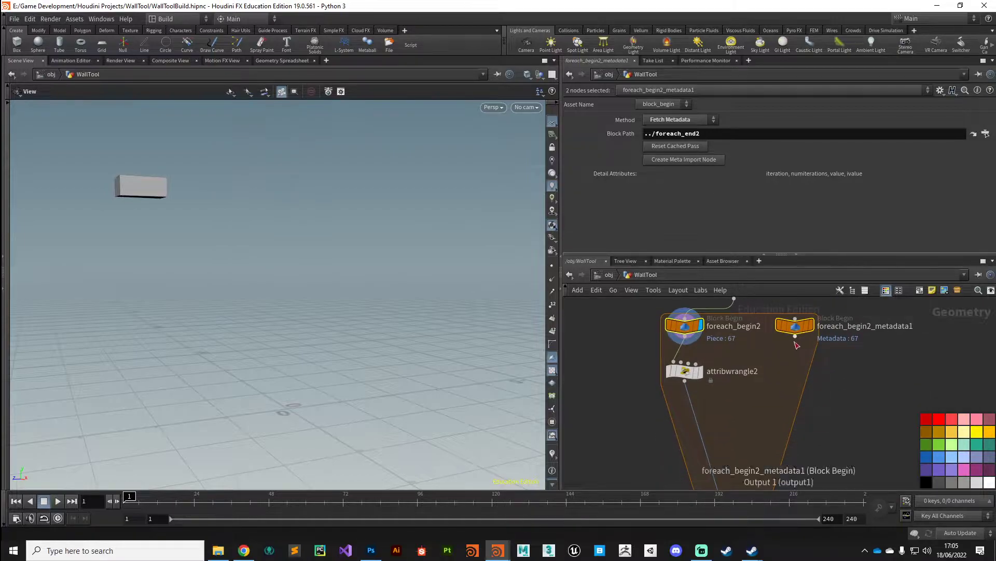
pyautogui.click(795, 344)
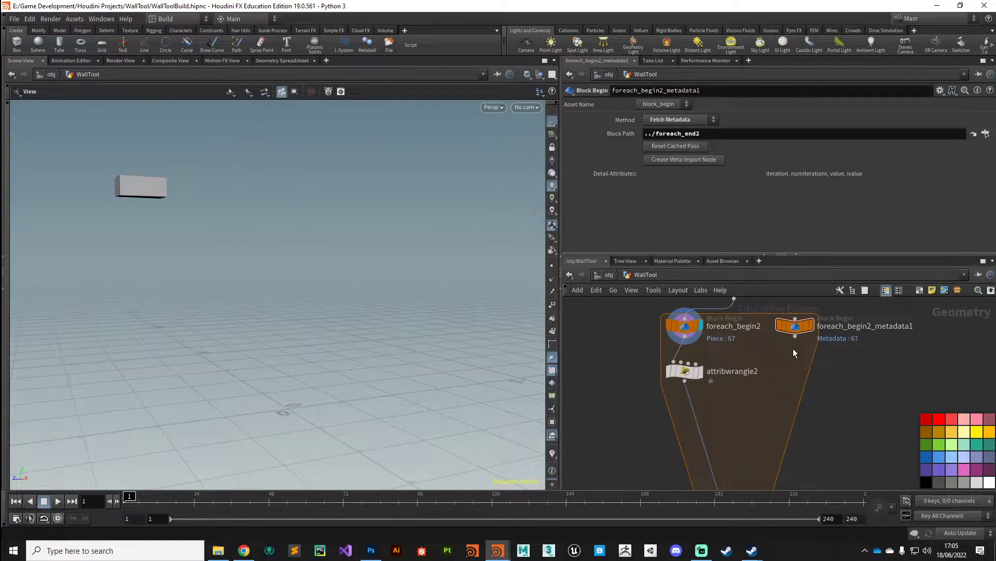
pyautogui.click(682, 369)
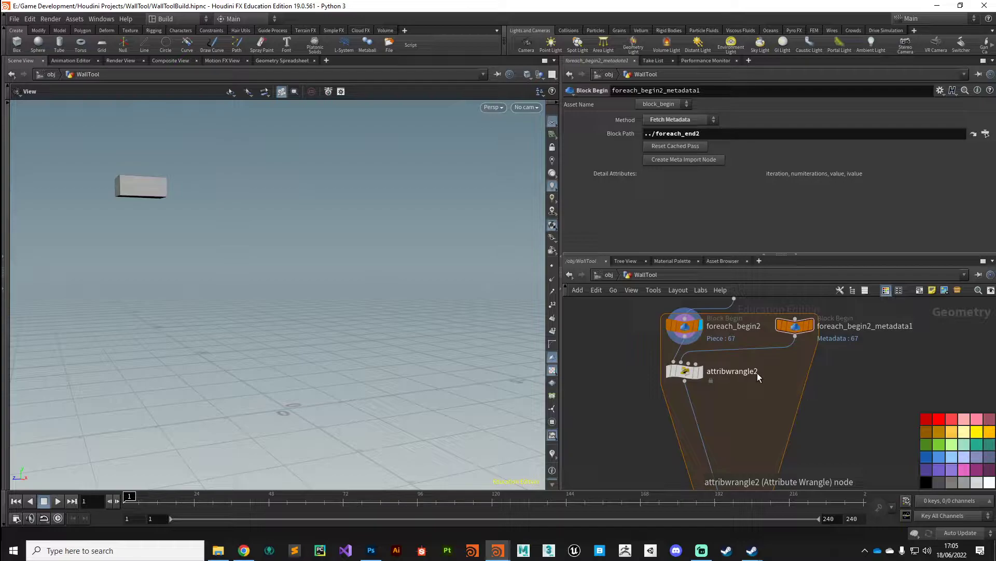
# Rename the new wrangle node to attribwrangle_crackRatio.
pyautogui.doubleClick(758, 372)
pyautogui.press('BackSpace')
pyautogui.write('_crackRatio')
pyautogui.press('Return')
# Color the attribwrangle_crackRatio node pale yellow and make it the displayed node.
pyautogui.click(685, 371)
pyautogui.click(965, 433)
pyautogui.click(700, 371)
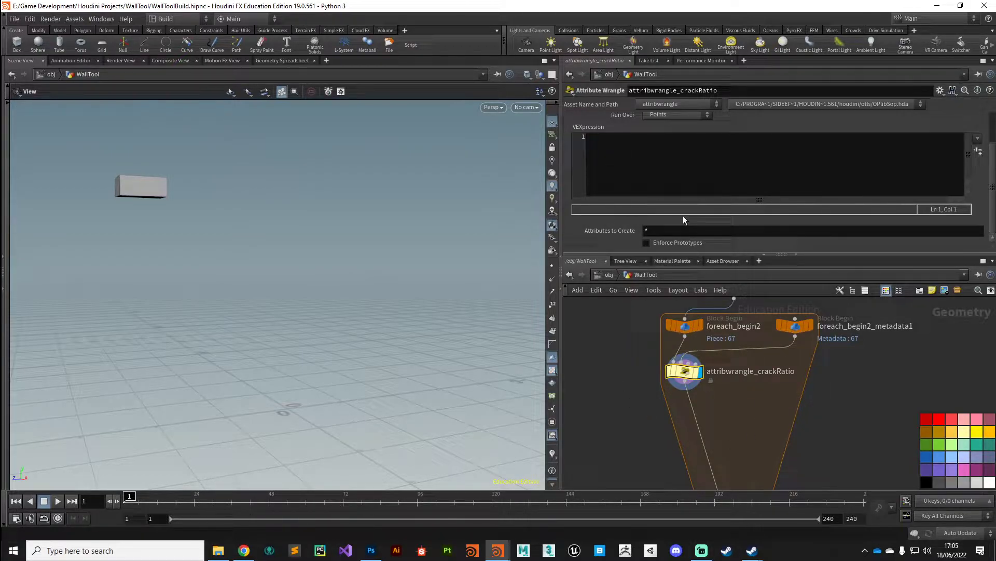
# Move attribwrangle_crackRatio slightly away from the block begin nodes and set it to run over Primitives.
pyautogui.scroll(2, 684, 215)
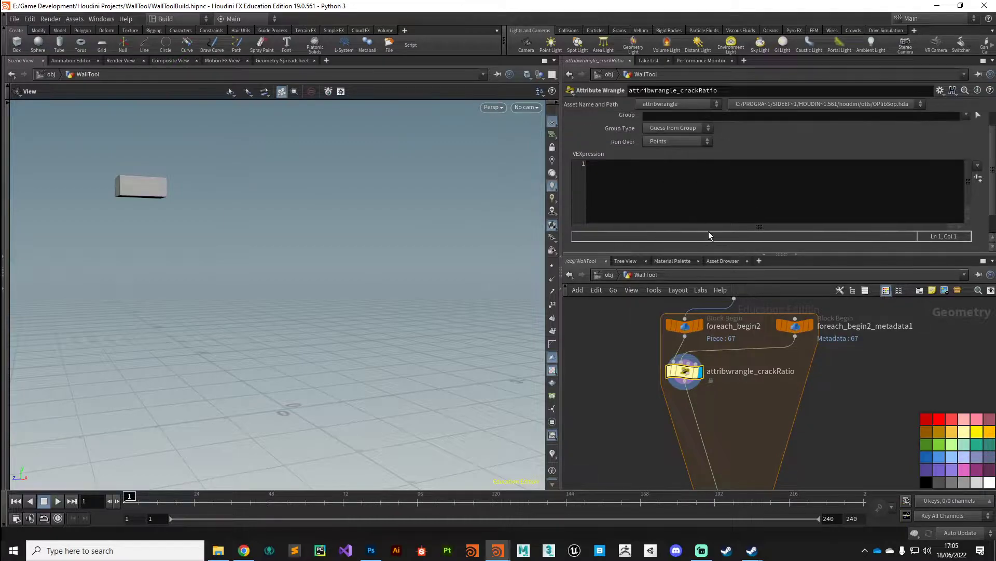
pyautogui.moveTo(647, 404); pyautogui.dragTo(647, 395, button='middle')
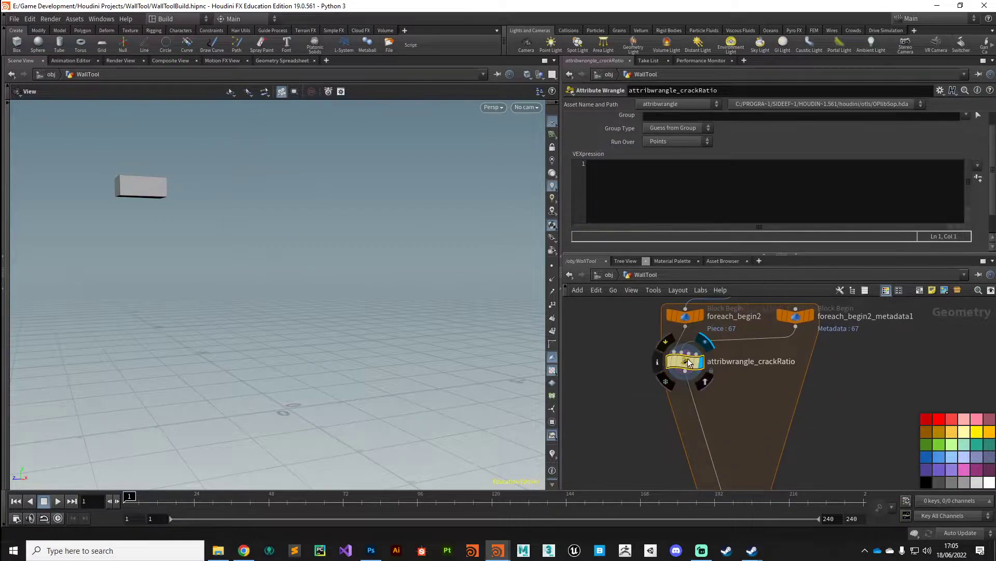
pyautogui.moveTo(685, 360); pyautogui.dragTo(686, 382)
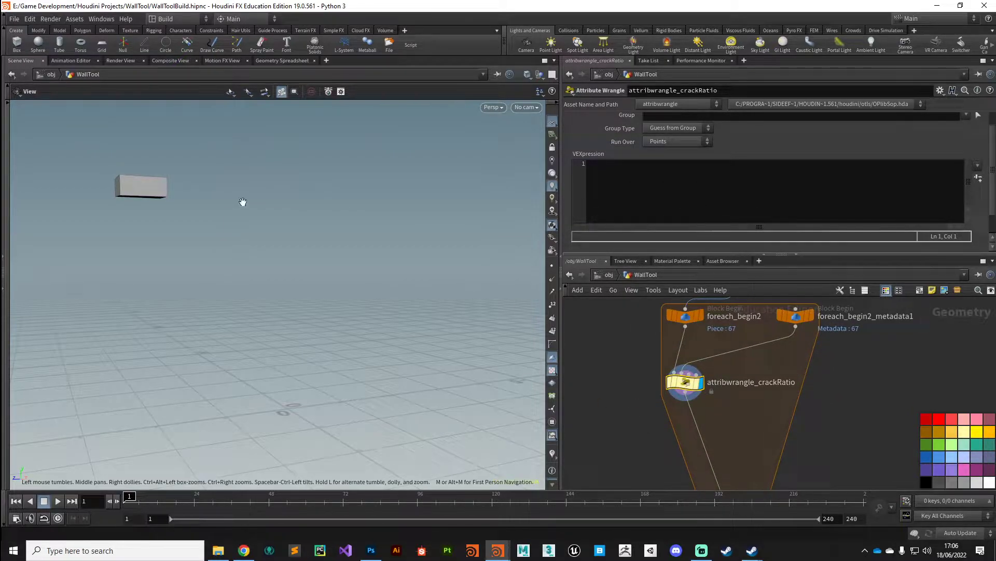
pyautogui.click(662, 141)
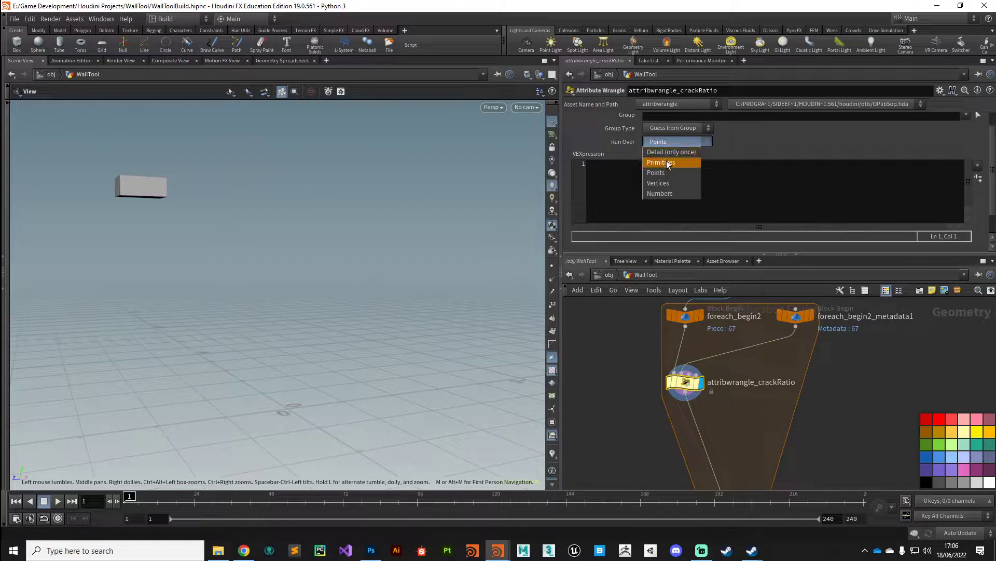
pyautogui.click(668, 161)
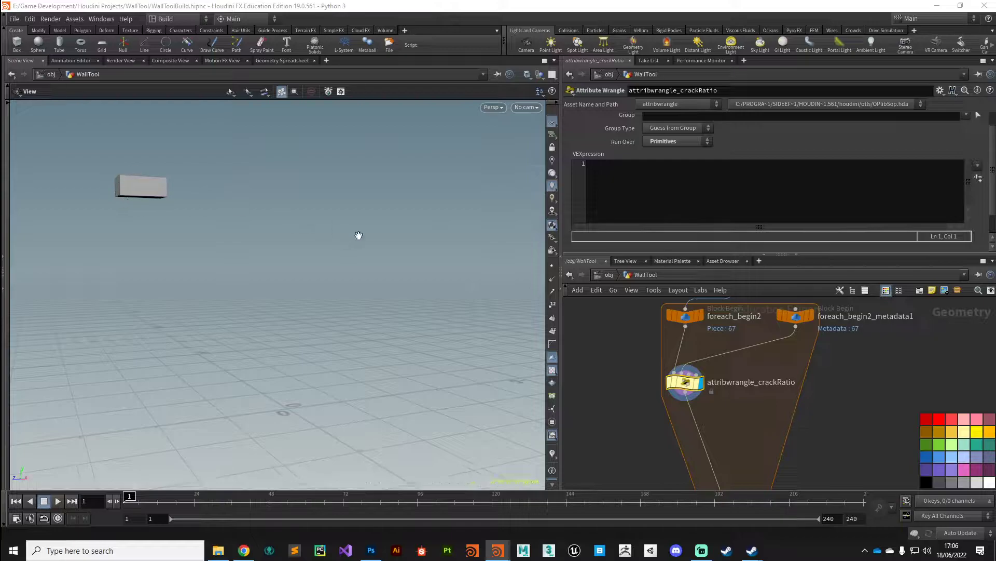
# Begin the wrangle's VEX code by declaring float crackRatio and assigning it a rand( call.
pyautogui.click(650, 187)
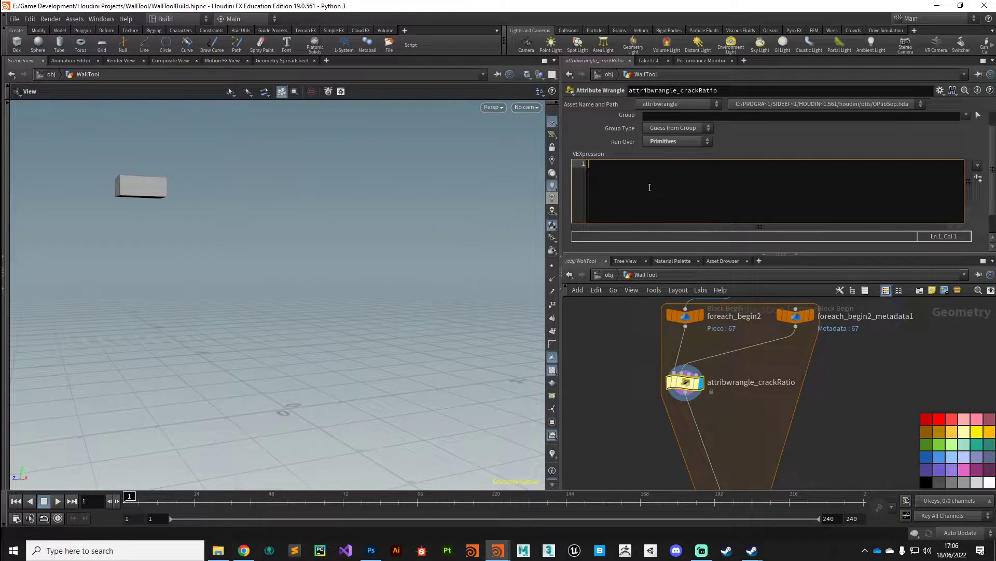
pyautogui.write('fla')
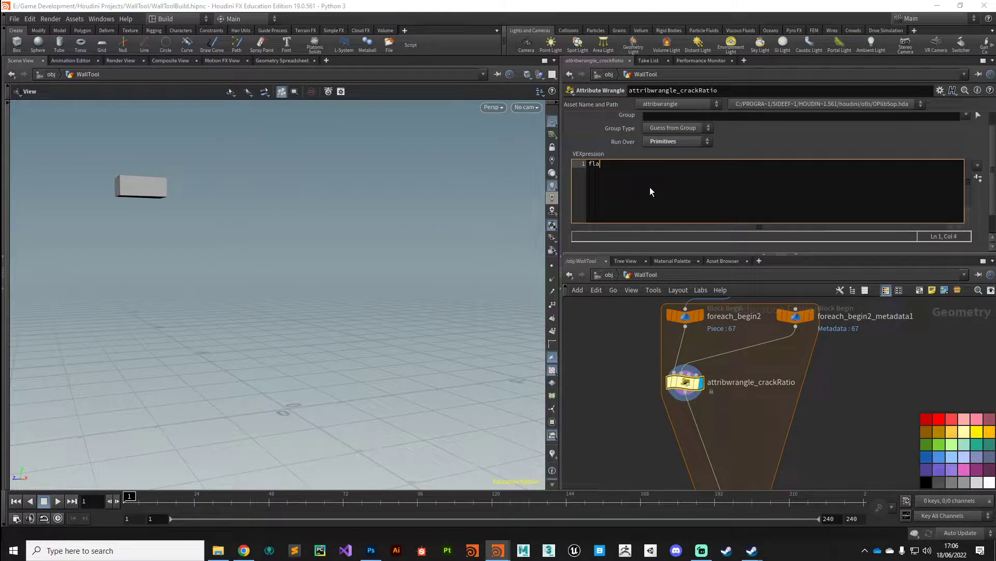
pyautogui.write('ot rand')
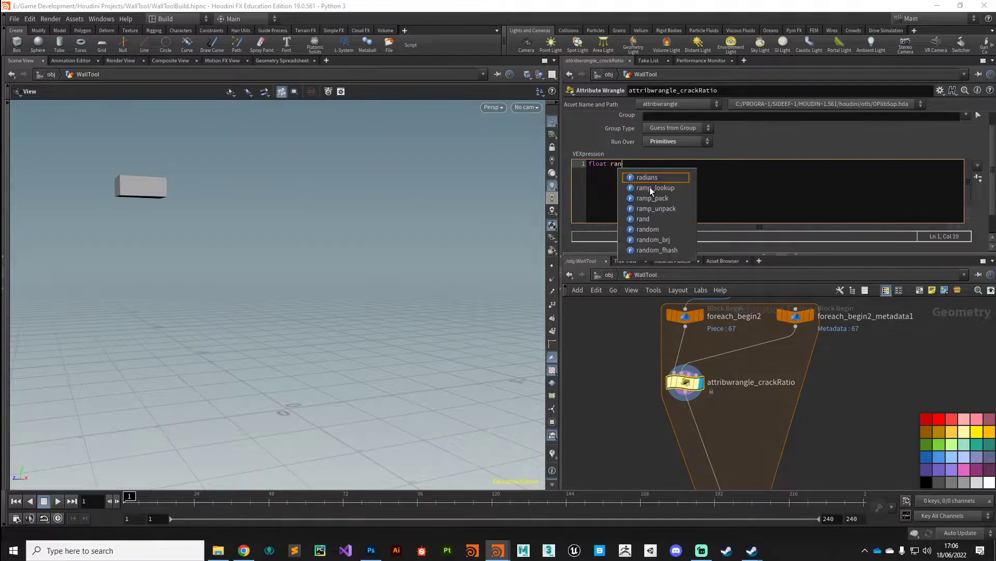
pyautogui.press('BackSpace')
pyautogui.press('BackSpace')
pyautogui.press('BackSpace')
pyautogui.press('BackSpace')
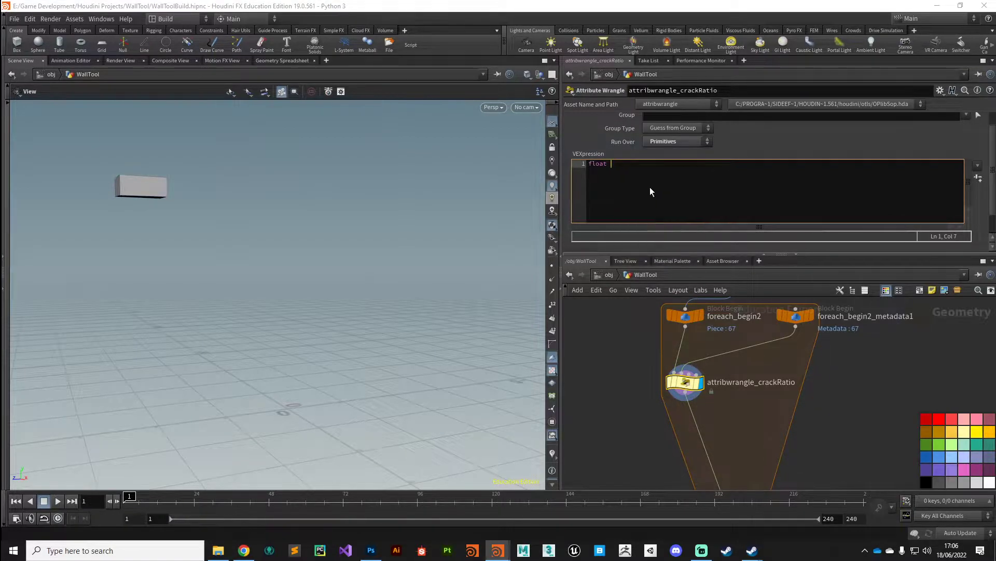
pyautogui.write('crack')
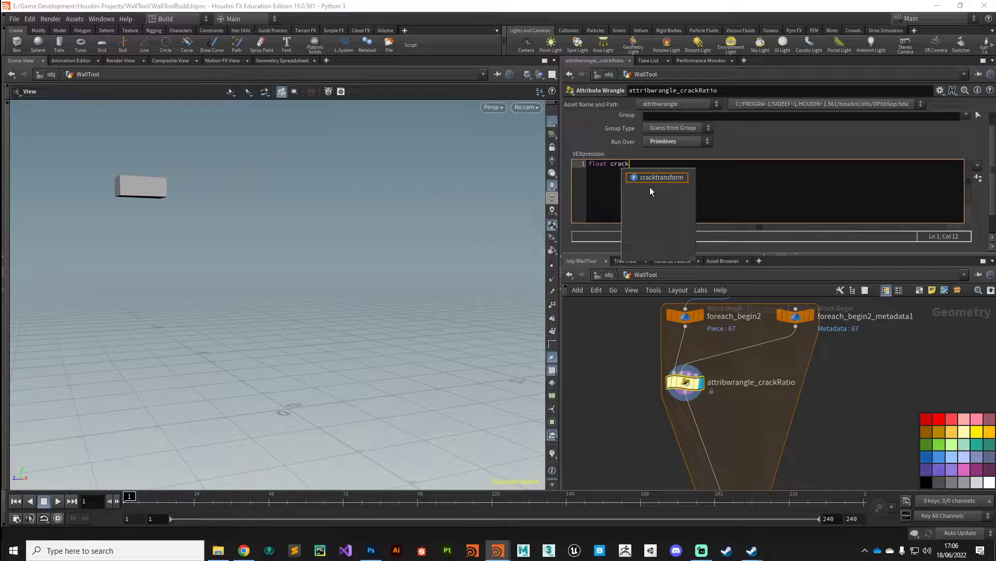
pyautogui.write('Ratio')
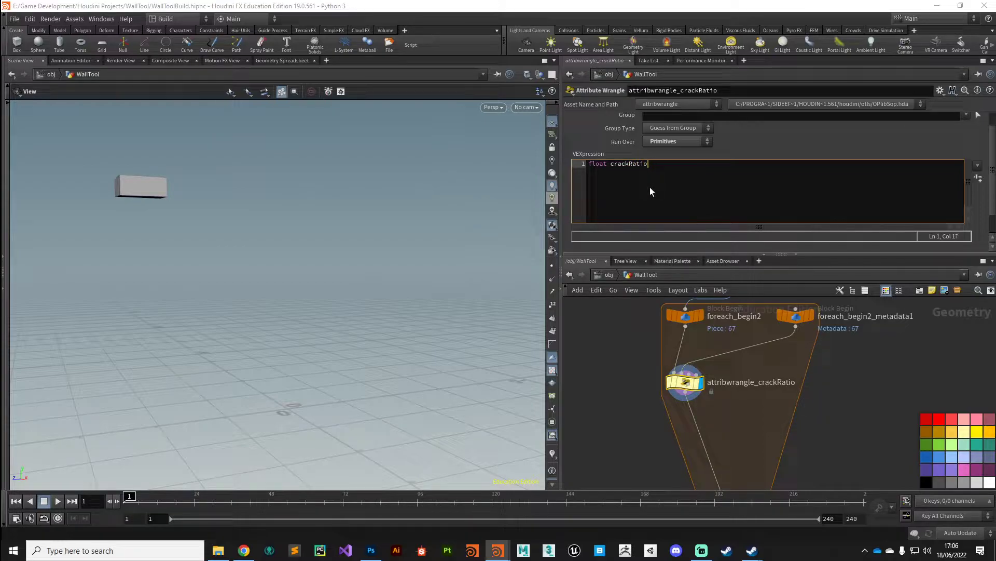
pyautogui.write(' = rand(')
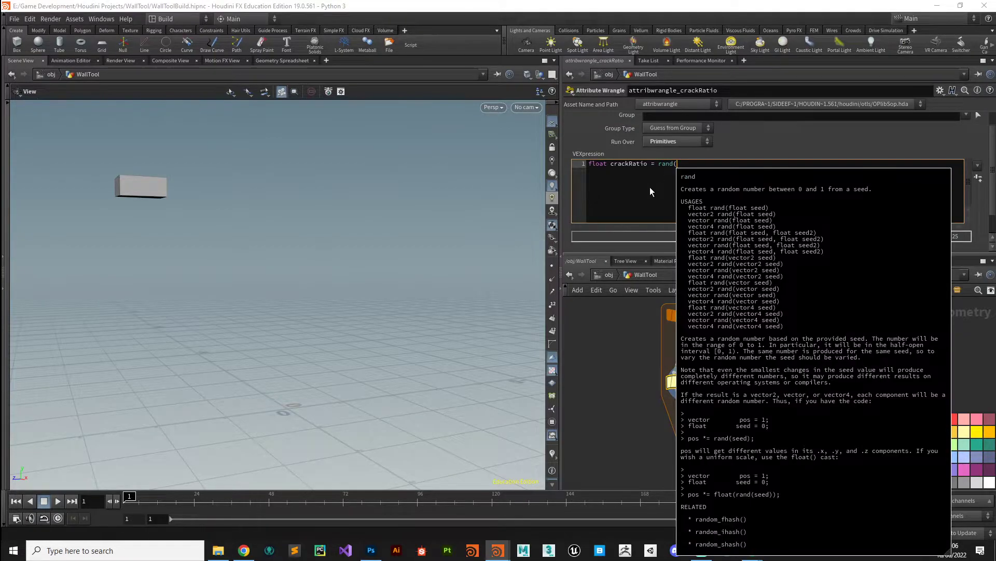
pyautogui.write('detai')
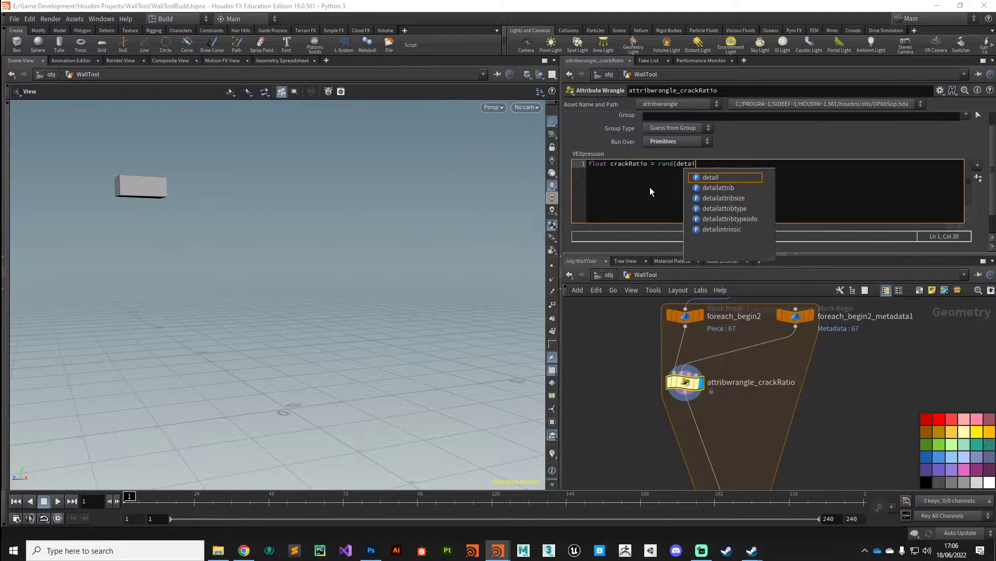
pyautogui.write('l(')
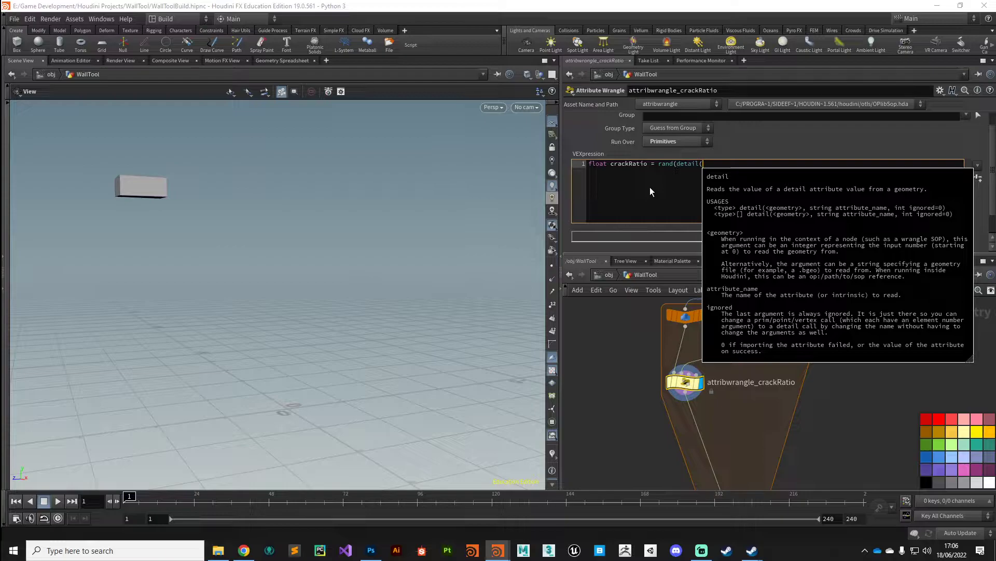
pyautogui.write('1, "')
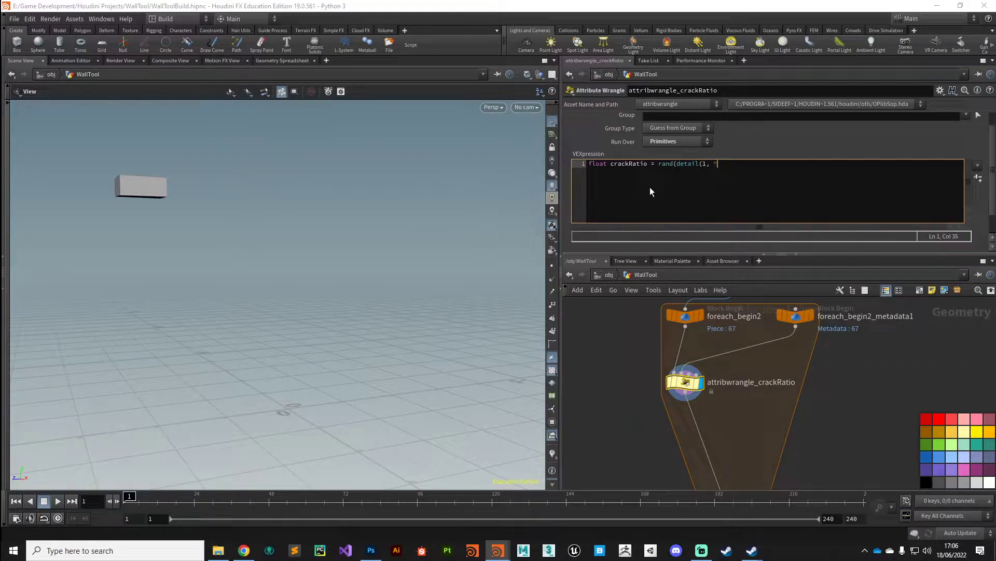
pyautogui.write('iteration", 0) * 654.34)')
# Complete the rand call with the seed detail(1, "iteration", 0) * 654.34 and end the statement with a semicolon.
pyautogui.click(657, 415)
pyautogui.click(813, 169)
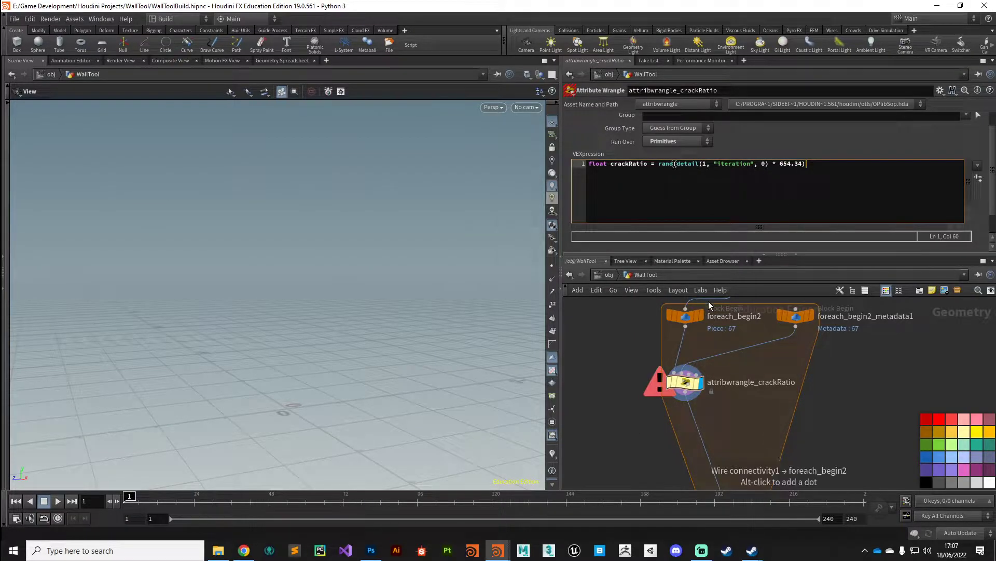
pyautogui.write(';')
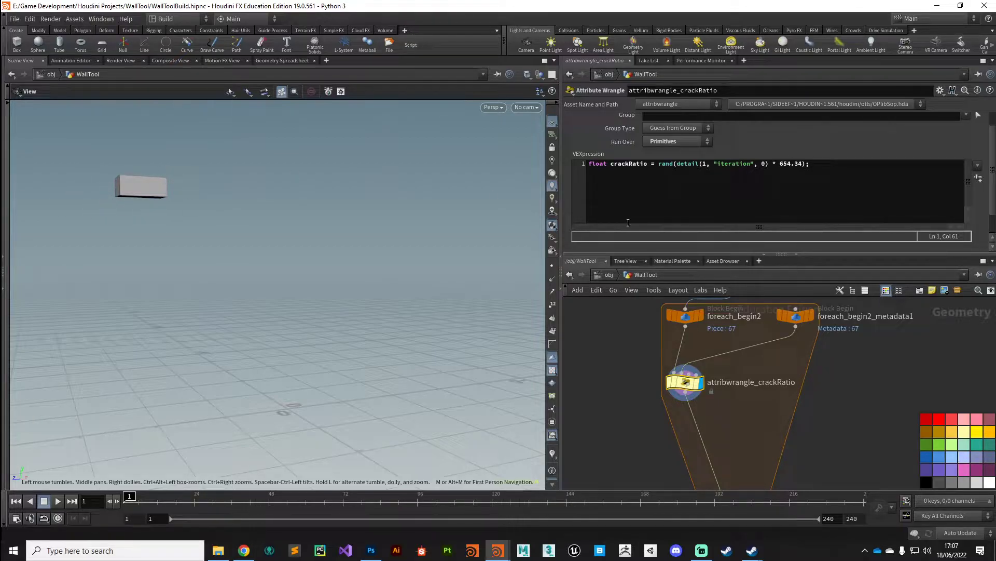
# Add a second VEX line that initializes the integer attribute: i@cracked = 0;.
pyautogui.click(704, 210)
pyautogui.press('Return')
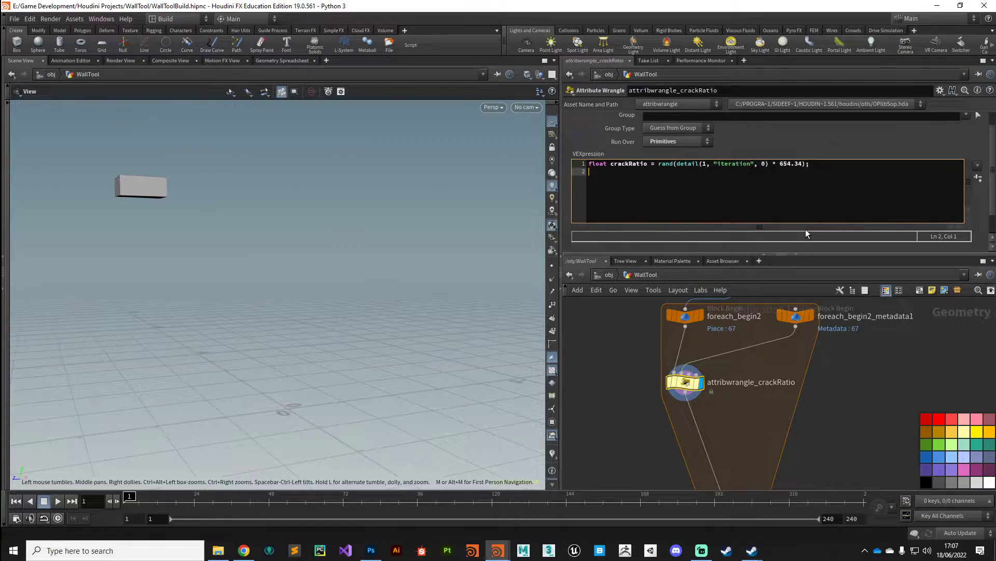
pyautogui.write('i@')
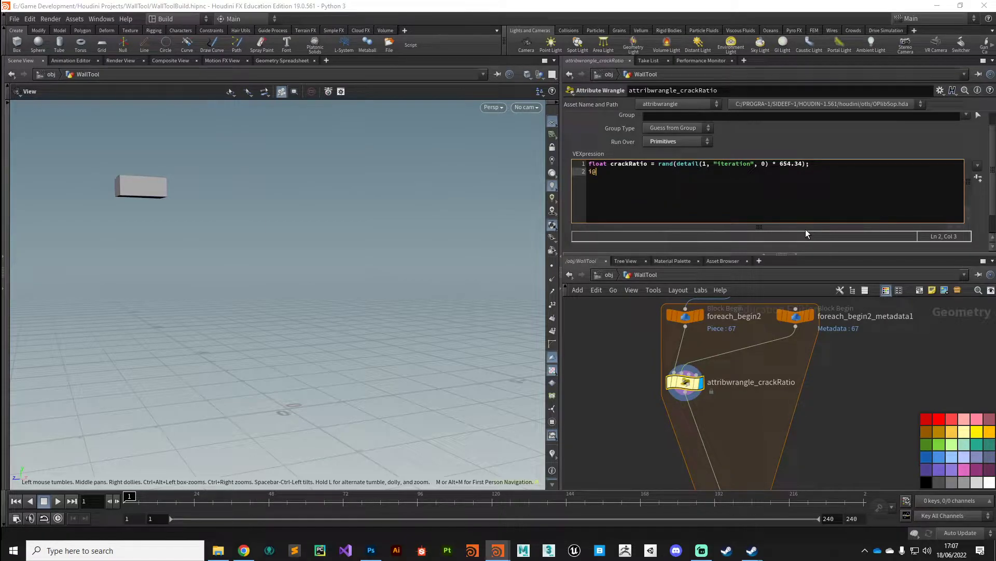
pyautogui.write('cracked = 0;')
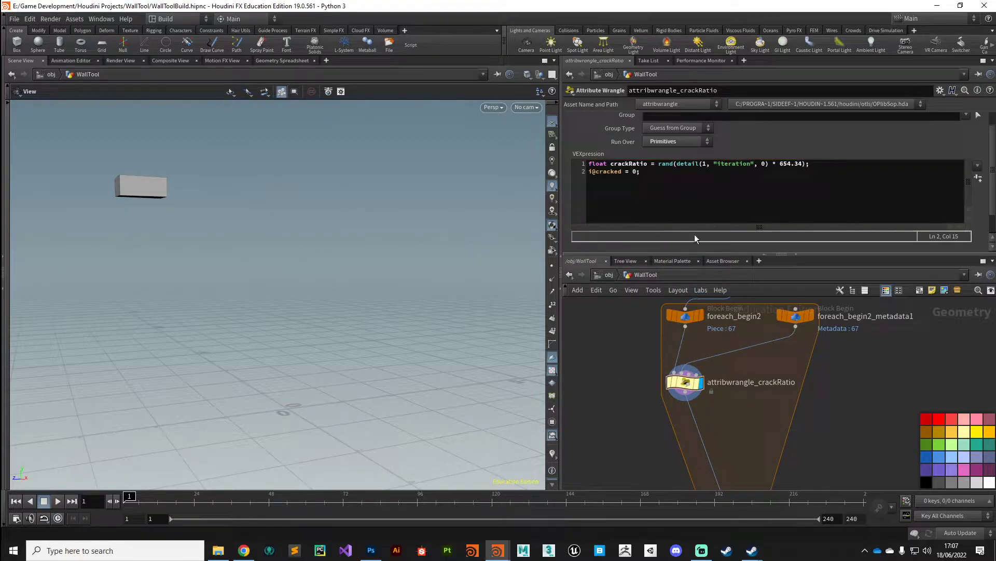
# Add an if statement after the cracked attribute line, with the condition crackRation > ch("crackProbabilty").
pyautogui.click(669, 184)
pyautogui.press('Return')
pyautogui.press('Return')
pyautogui.write('if(')
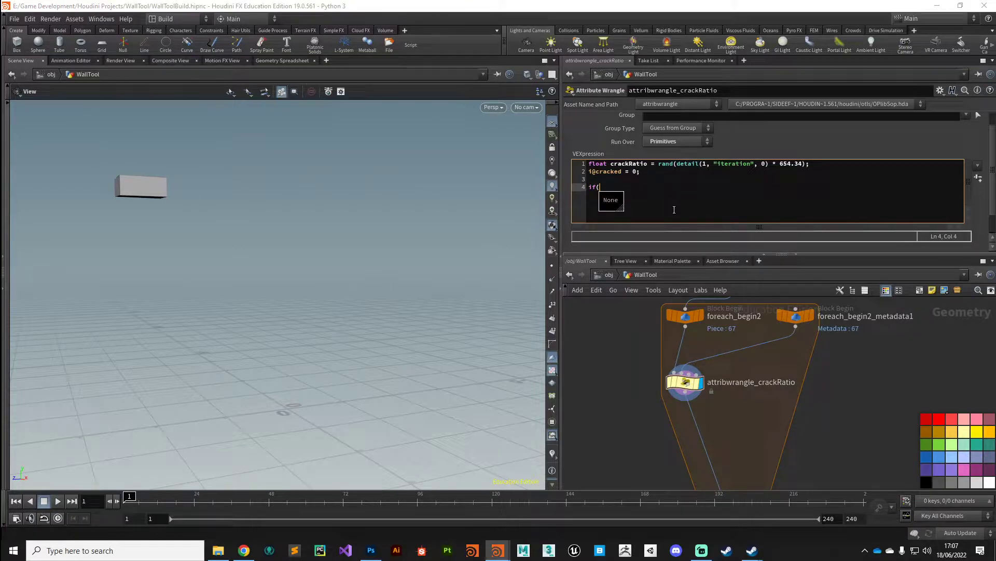
pyautogui.write('crackr')
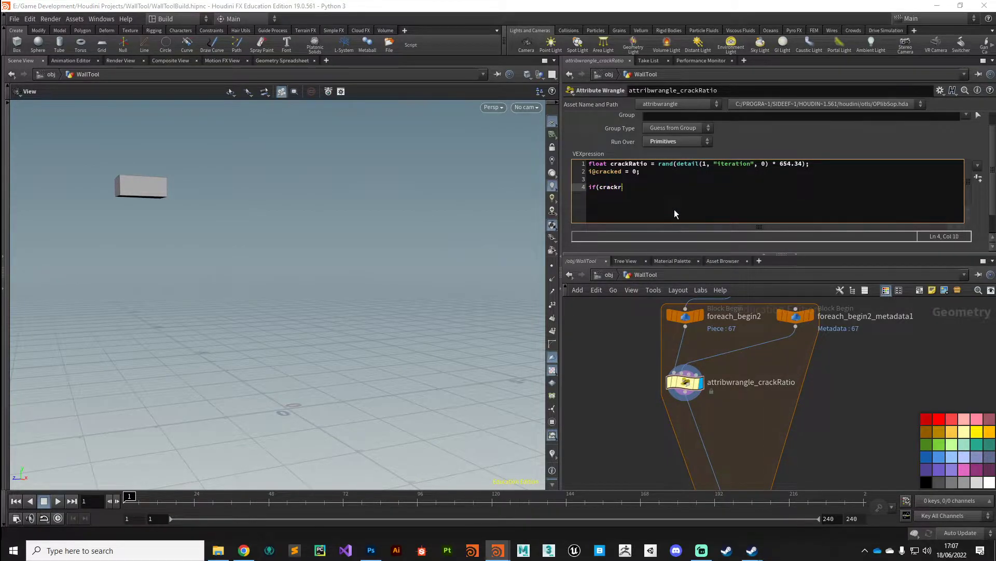
pyautogui.press('BackSpace')
pyautogui.write('Ration > ch("')
pyautogui.write('bility"))')
# Give the if statement a braced body containing i@cracked = 1; and correct the condition's variable name to crackRatio.
pyautogui.press('Return')
pyautogui.write('{}')
pyautogui.press('Left')
pyautogui.press('Return')
pyautogui.press('Return')
pyautogui.press('Up')
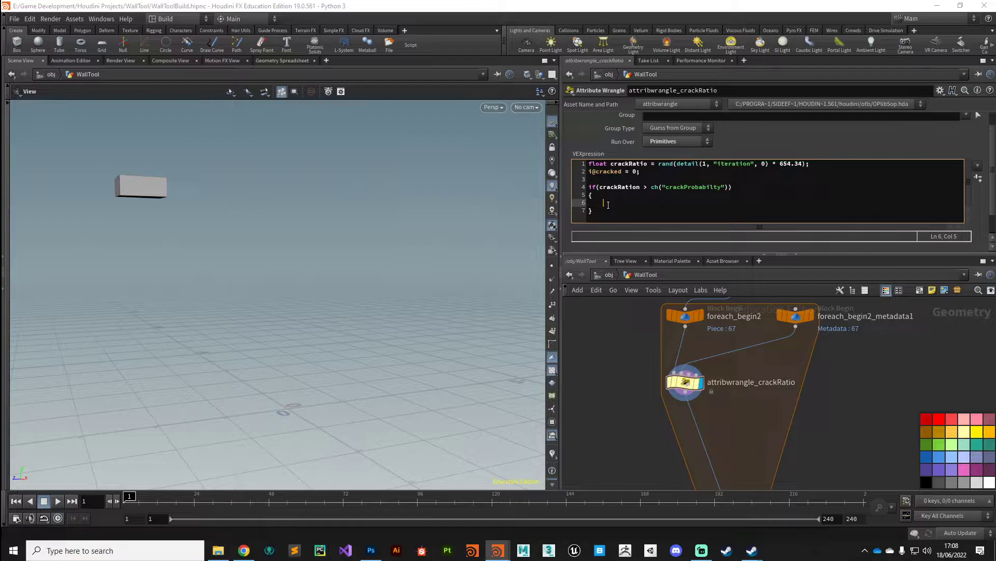
pyautogui.write('f')
pyautogui.write('crack')
pyautogui.write('ed = 1;')
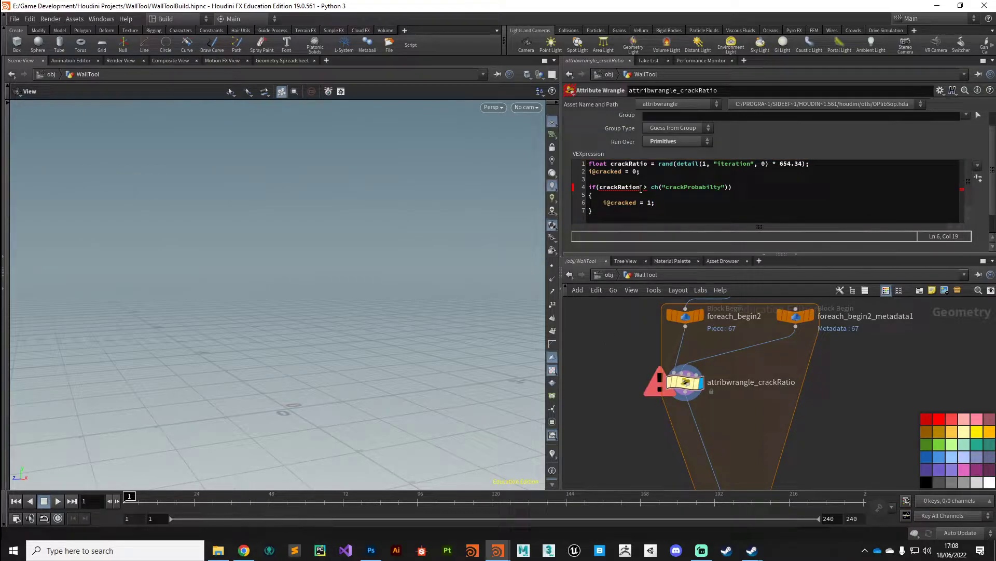
pyautogui.click(643, 186)
pyautogui.press('BackSpace')
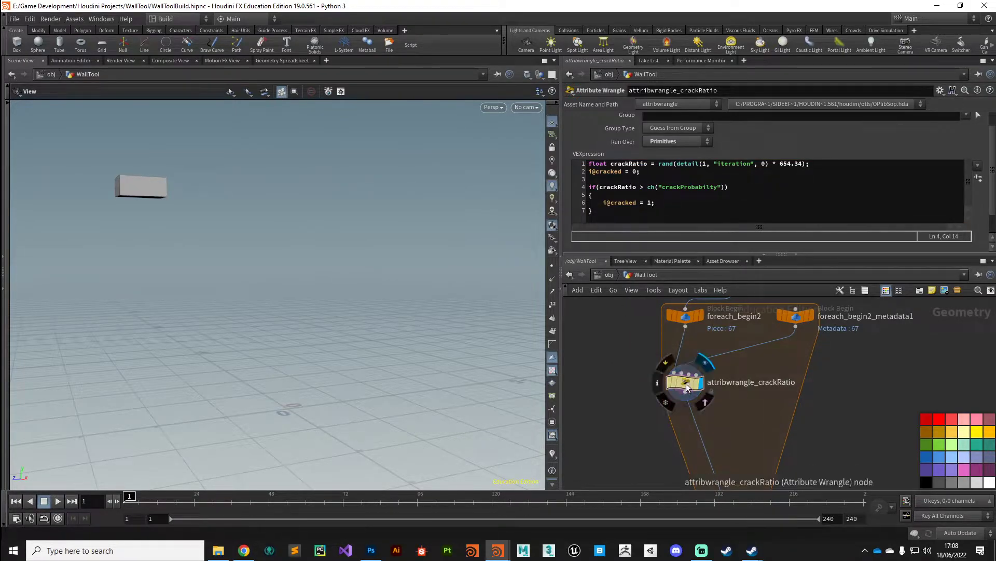
# Check the cracked attribute on the brick's primitives in the geometry spreadsheet, and return to the point attributes.
pyautogui.click(282, 60)
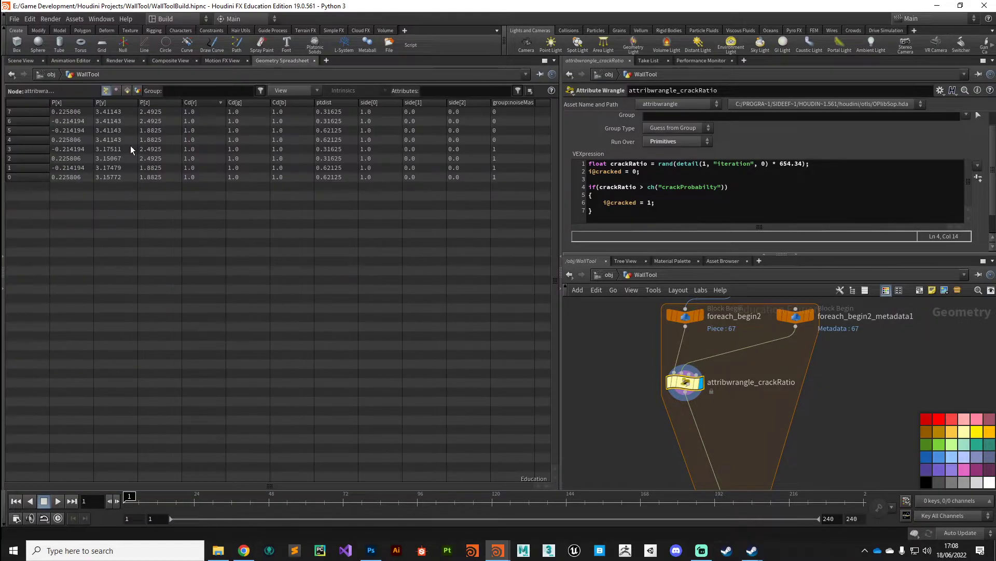
pyautogui.click(128, 91)
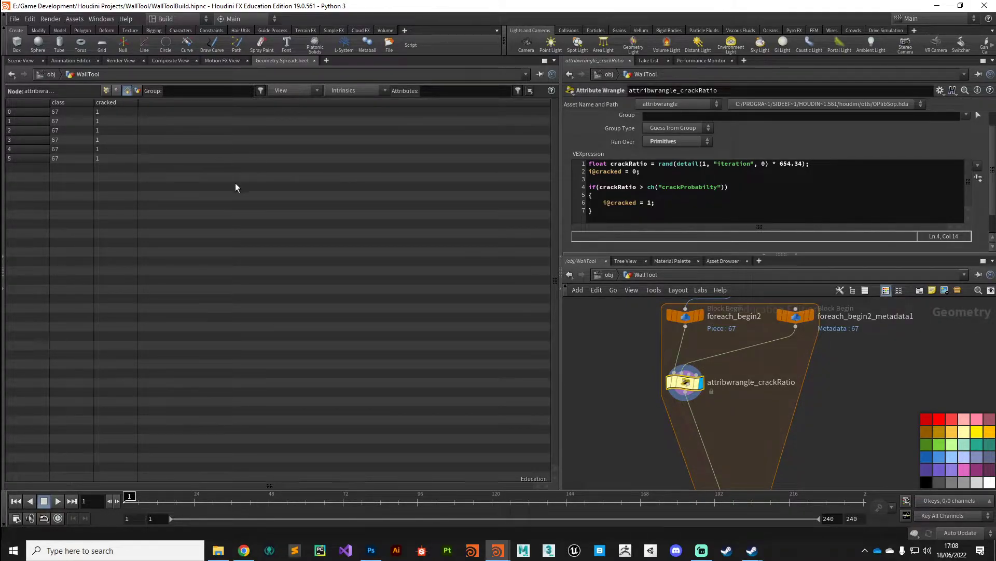
pyautogui.click(106, 89)
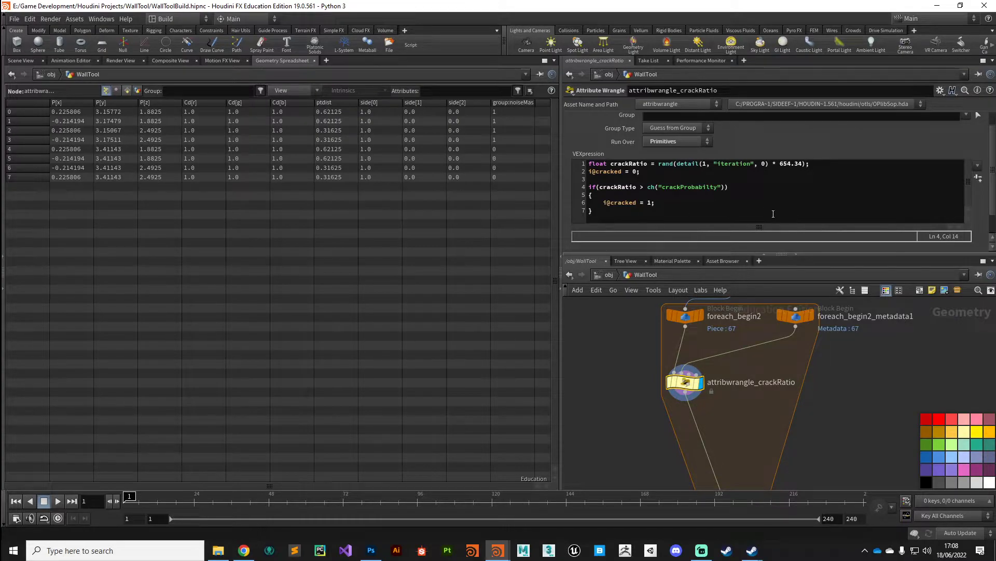
# Create the spare parameter for the wrangle's crackProbabilty channel and set it to .5.
pyautogui.moveTo(647, 187); pyautogui.dragTo(724, 188)
pyautogui.click(979, 177)
pyautogui.scroll(-2, 989, 229)
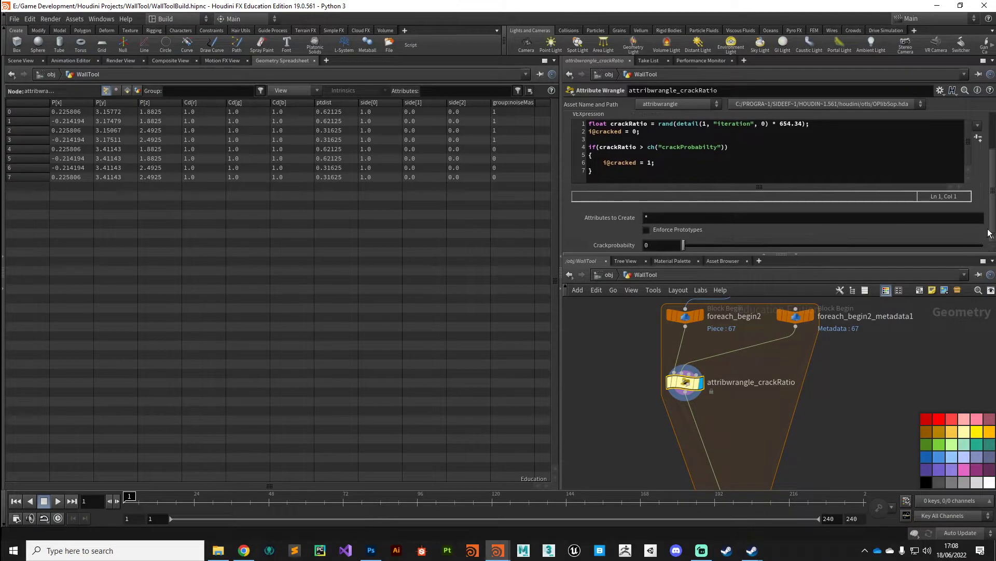
pyautogui.click(654, 246)
pyautogui.press('BackSpace')
pyautogui.write('.5')
pyautogui.press('Return')
# Add a Split node between the crack ratio wrangle and foreach_end2, feed it from the wrangle, and display its result.
pyautogui.moveTo(652, 448); pyautogui.dragTo(661, 373, button='middle')
pyautogui.moveTo(745, 444); pyautogui.dragTo(705, 467)
pyautogui.press('Tab')
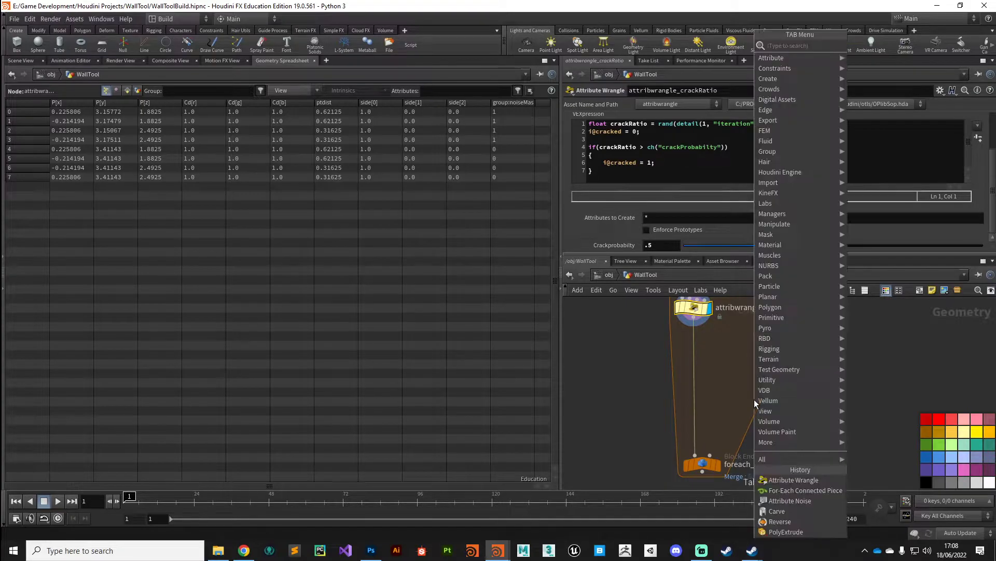
pyautogui.write('spl')
pyautogui.press('Return')
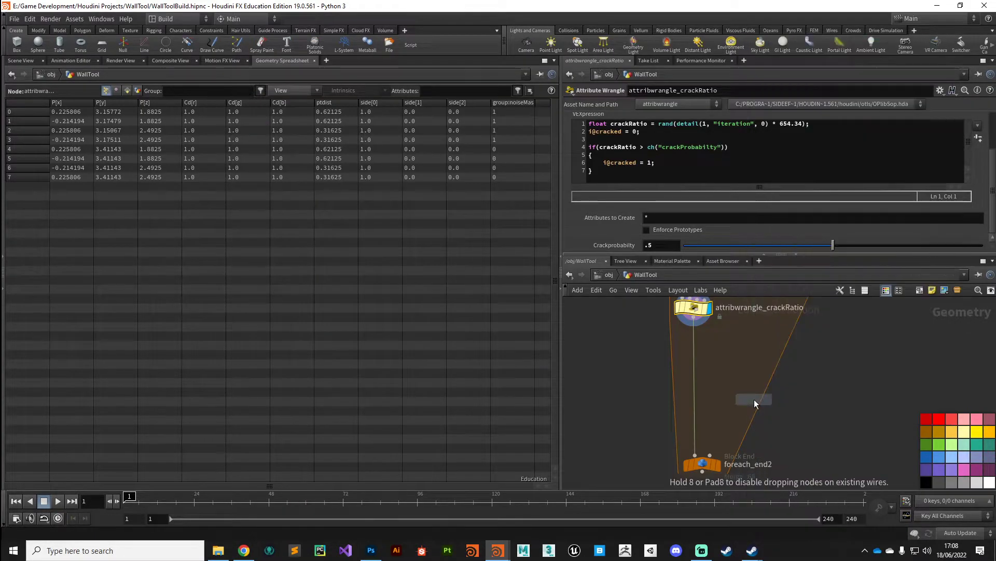
pyautogui.click(753, 379)
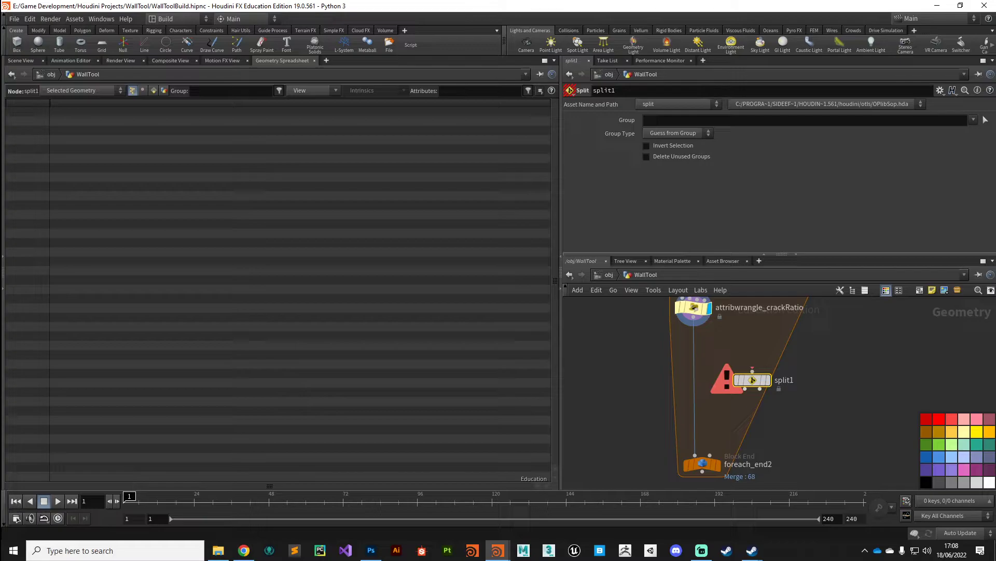
pyautogui.click(693, 317)
pyautogui.click(754, 380)
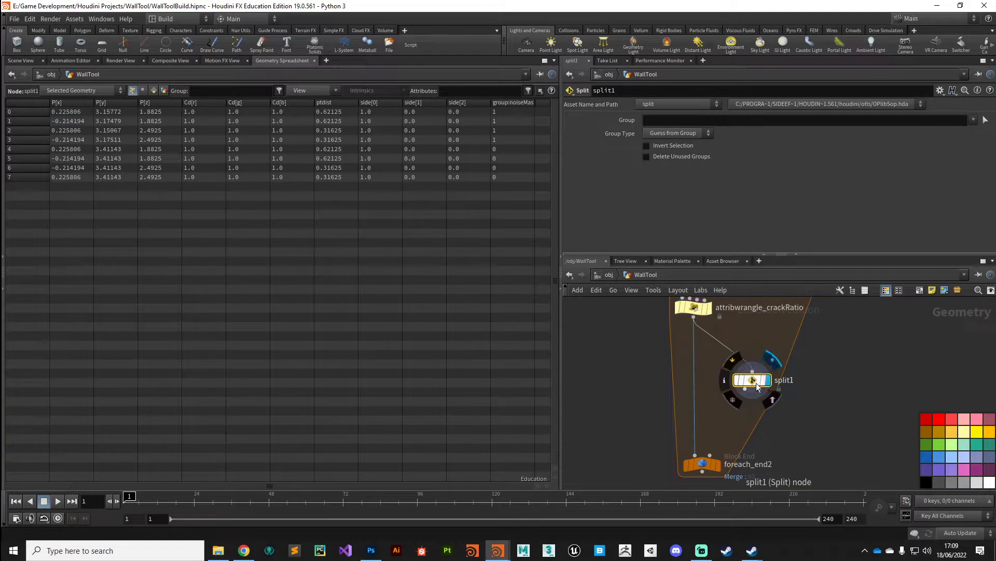
pyautogui.click(21, 60)
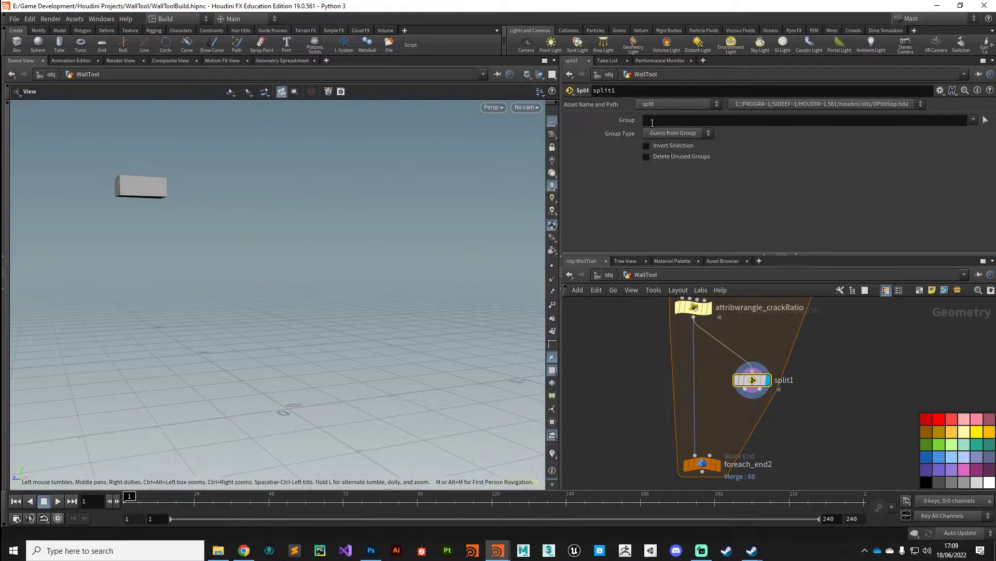
pyautogui.click(669, 121)
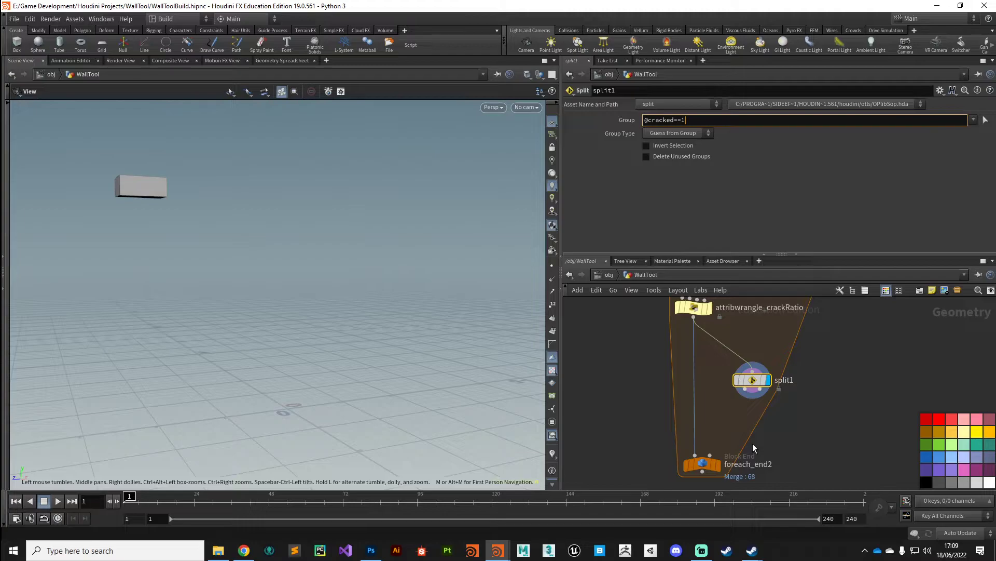
pyautogui.moveTo(761, 431); pyautogui.dragTo(744, 401, button='middle')
pyautogui.moveTo(730, 349); pyautogui.dragTo(755, 327)
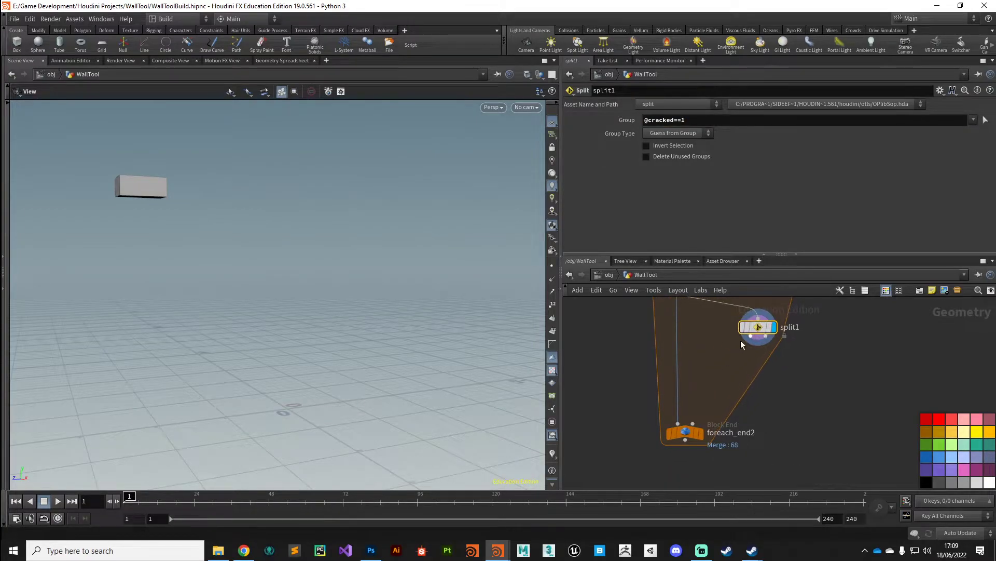
pyautogui.moveTo(741, 345); pyautogui.dragTo(717, 396, button='middle')
pyautogui.moveTo(731, 378); pyautogui.dragTo(777, 362)
pyautogui.moveTo(750, 422); pyautogui.dragTo(750, 405, button='middle')
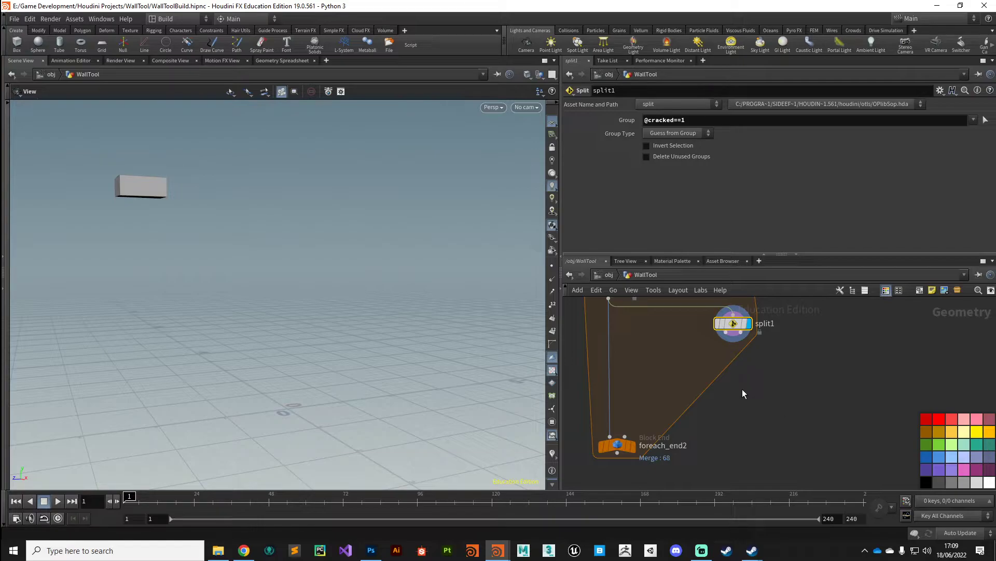
# Add a Voronoi Fracture node below split1.
pyautogui.press('Tab')
pyautogui.write('vorc')
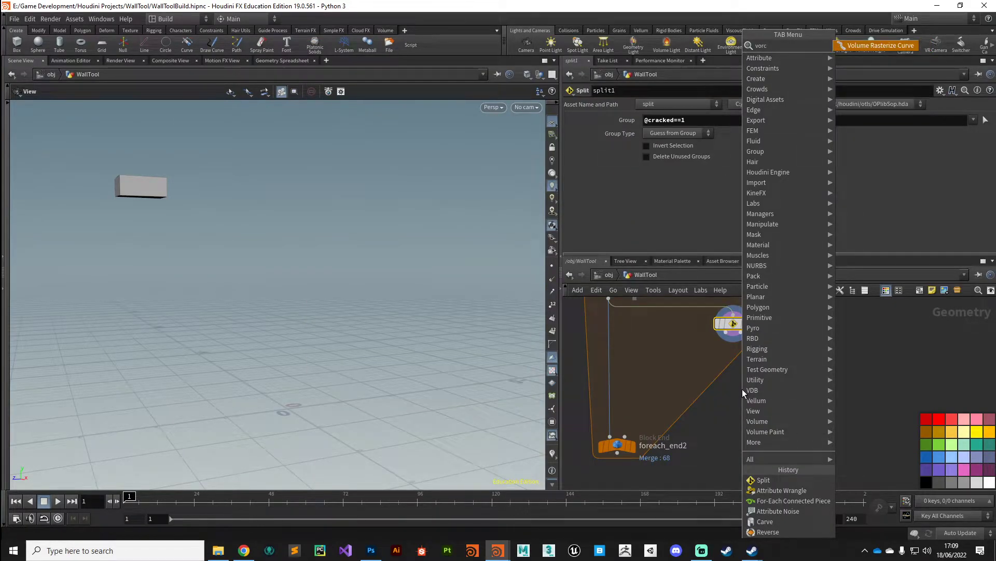
pyautogui.press('BackSpace')
pyautogui.press('Down')
pyautogui.press('Return')
pyautogui.click(728, 392)
pyautogui.click(730, 395)
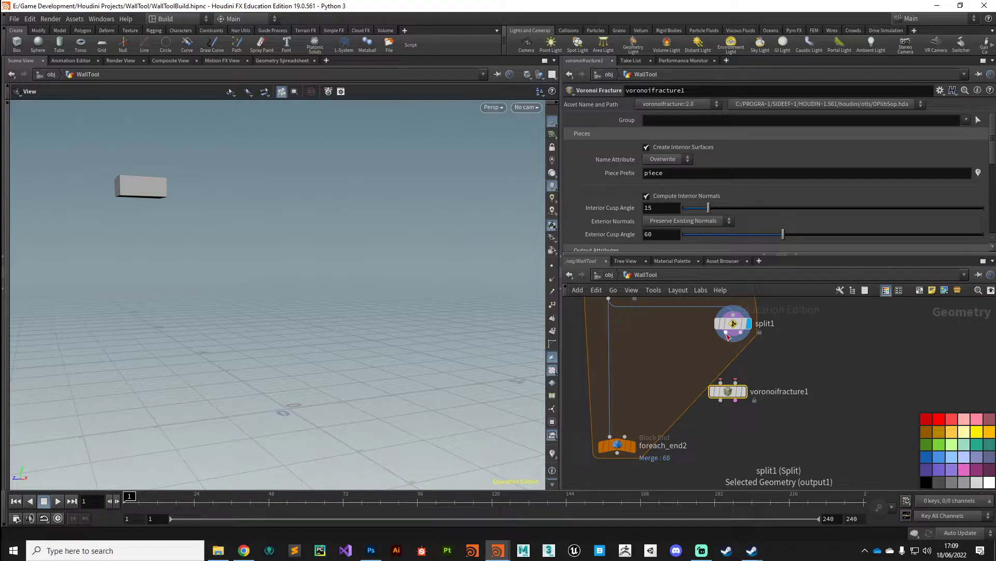
# Connect split1's selected-geometry output to the Voronoi Fracture's first input and align the two nodes vertically.
pyautogui.moveTo(728, 336); pyautogui.dragTo(722, 337)
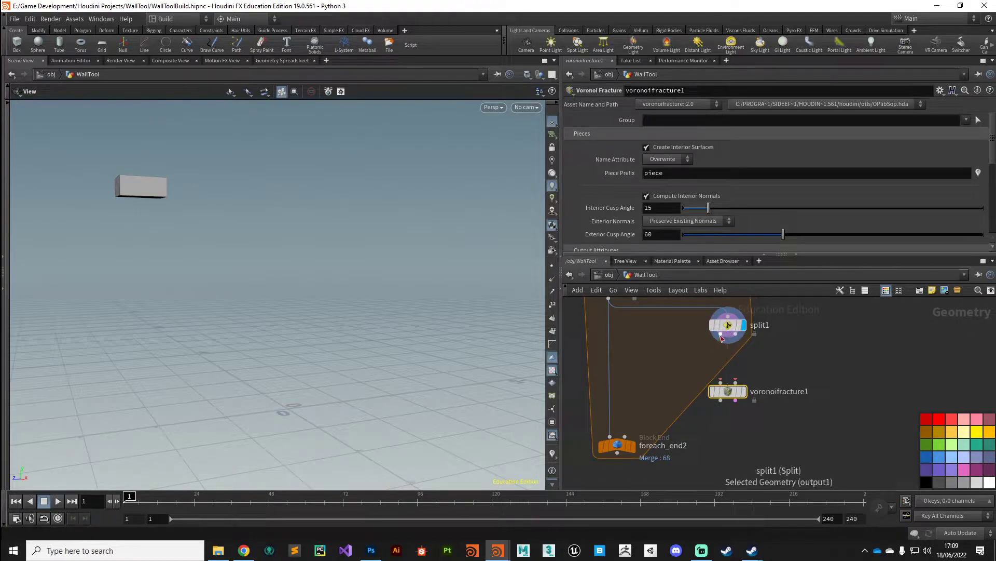
pyautogui.click(721, 337)
pyautogui.click(728, 393)
pyautogui.moveTo(728, 393); pyautogui.dragTo(734, 393)
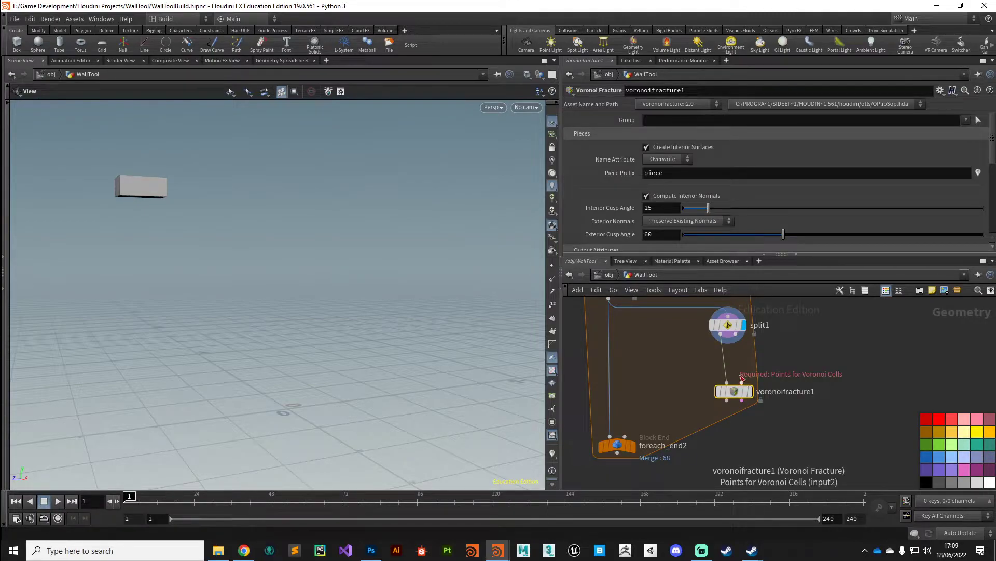
pyautogui.moveTo(735, 393); pyautogui.dragTo(729, 399)
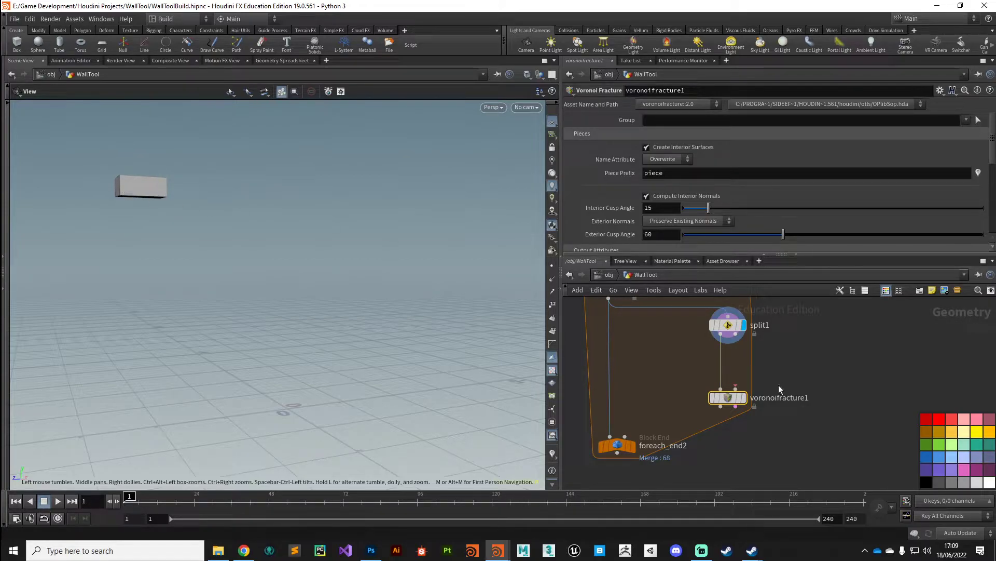
# Add a Scatter node beside the Voronoi Fracture, feed it from split1's selected-geometry output, and display its points.
pyautogui.press('Tab')
pyautogui.write('sca')
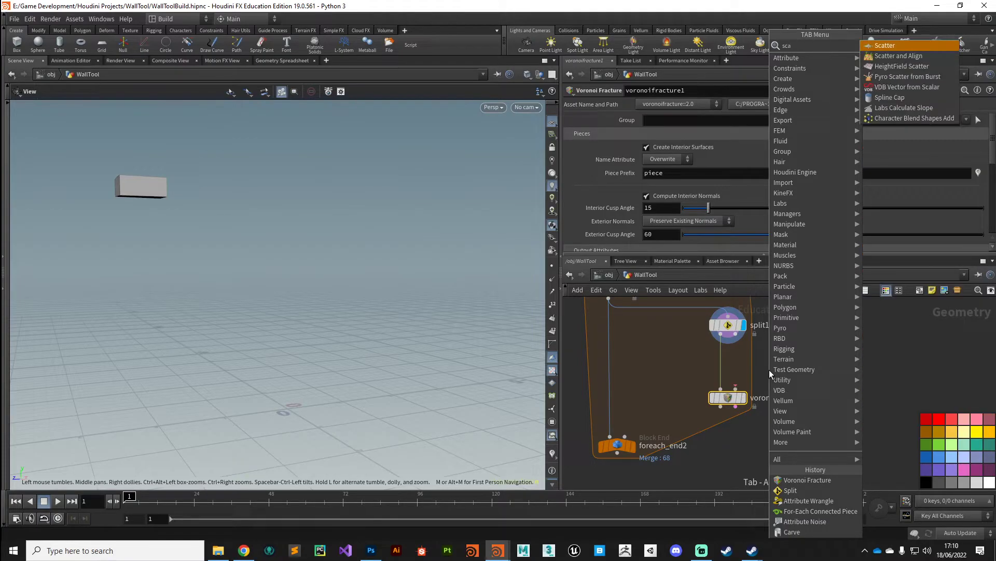
pyautogui.press('Return')
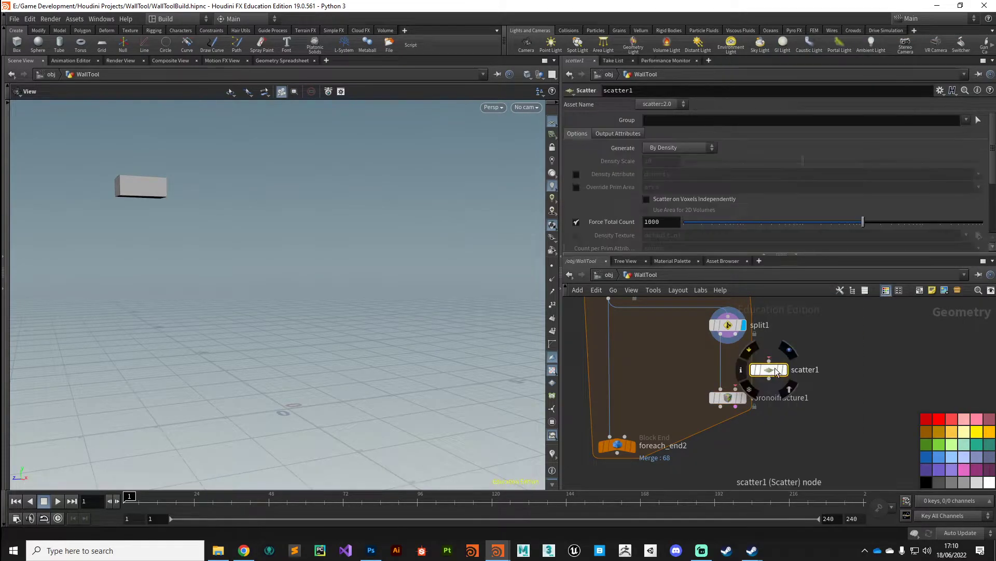
pyautogui.click(777, 367)
pyautogui.click(721, 334)
pyautogui.click(796, 369)
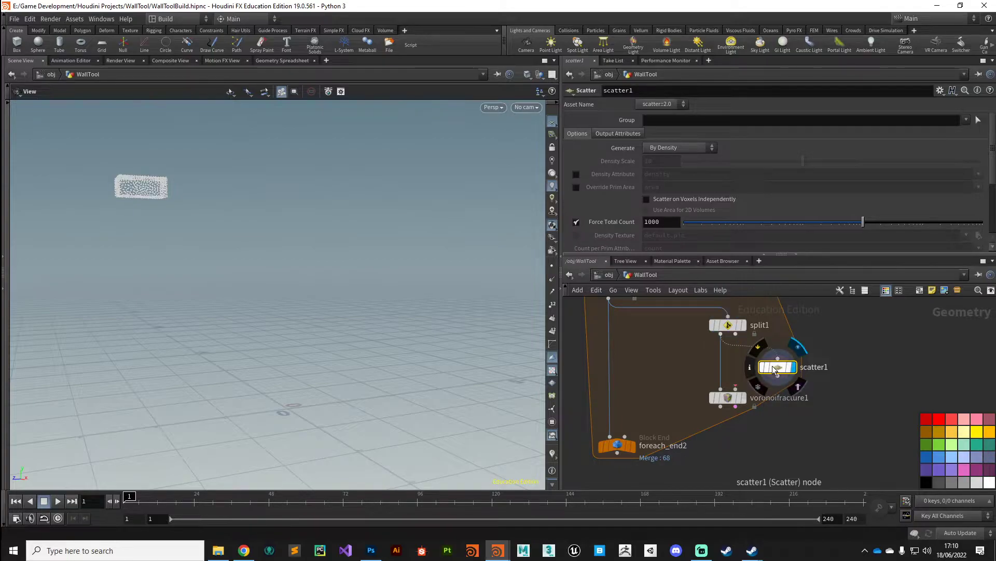
# Turn on point display in the viewport and set the Scatter node's Force Total Count to 3.
pyautogui.click(551, 267)
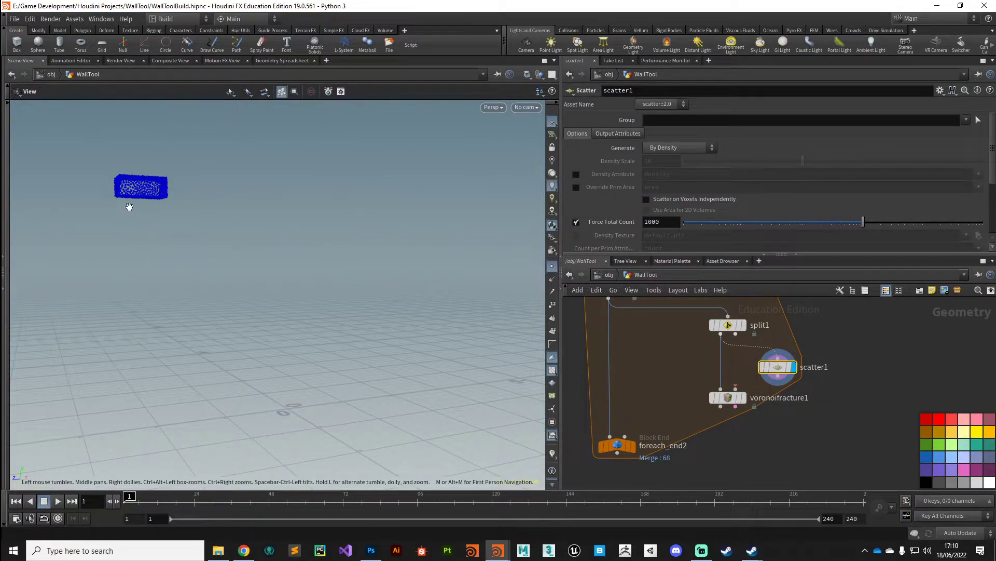
pyautogui.moveTo(130, 207); pyautogui.dragTo(270, 287)
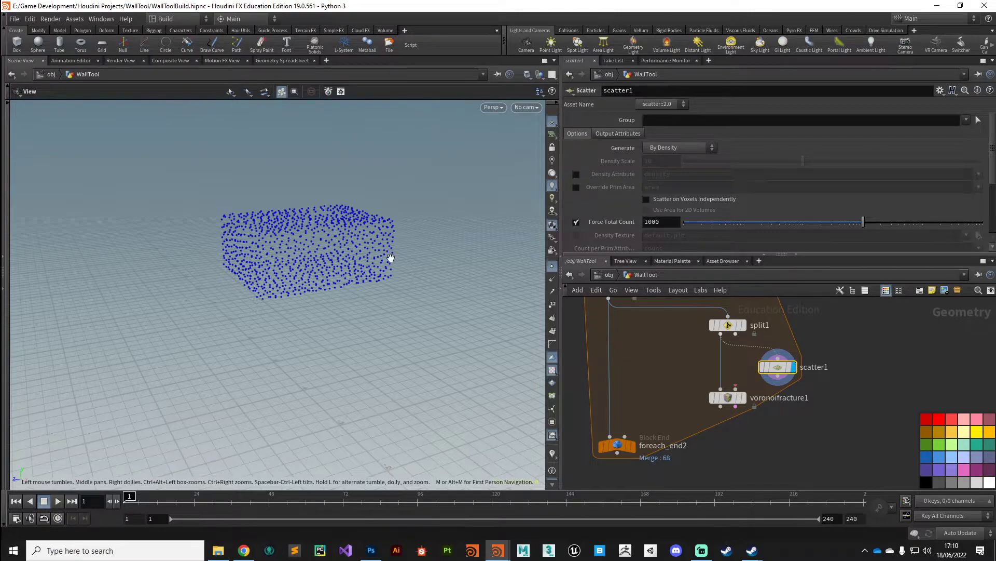
pyautogui.doubleClick(663, 219)
pyautogui.write('3')
pyautogui.press('Return')
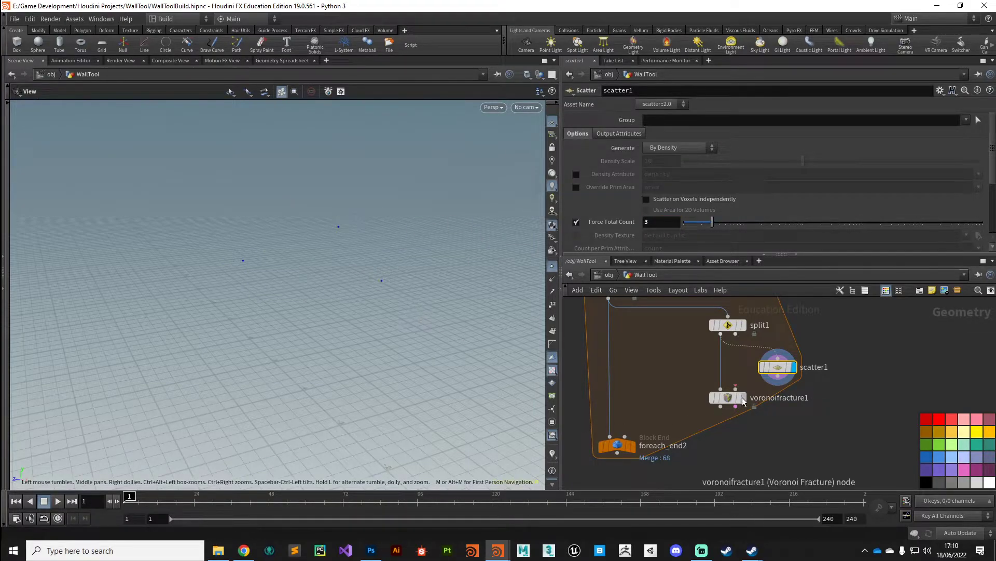
# Connect scatter1 to the Voronoi Fracture's cell points input and display the fractured brick.
pyautogui.moveTo(740, 397); pyautogui.dragTo(732, 404)
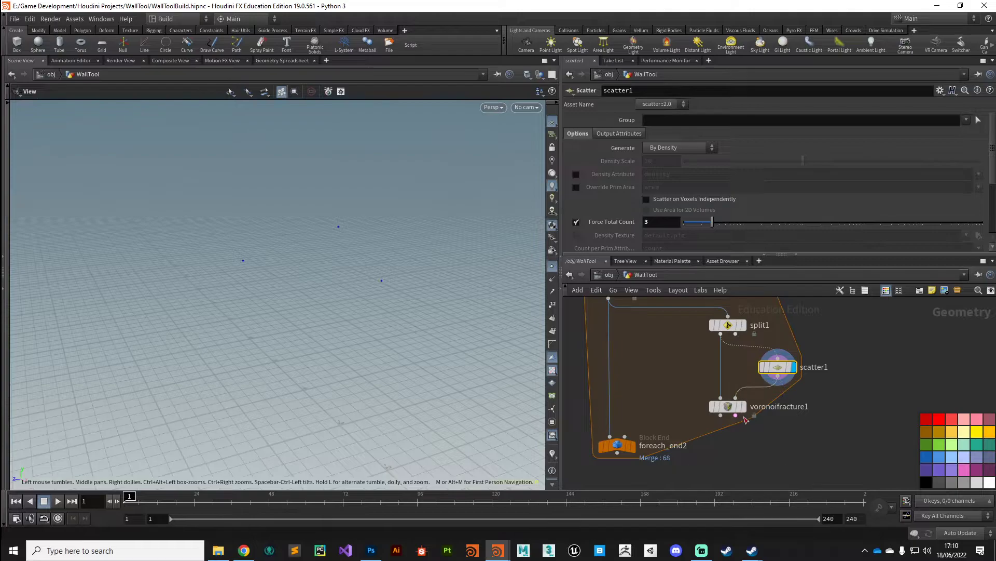
pyautogui.click(744, 409)
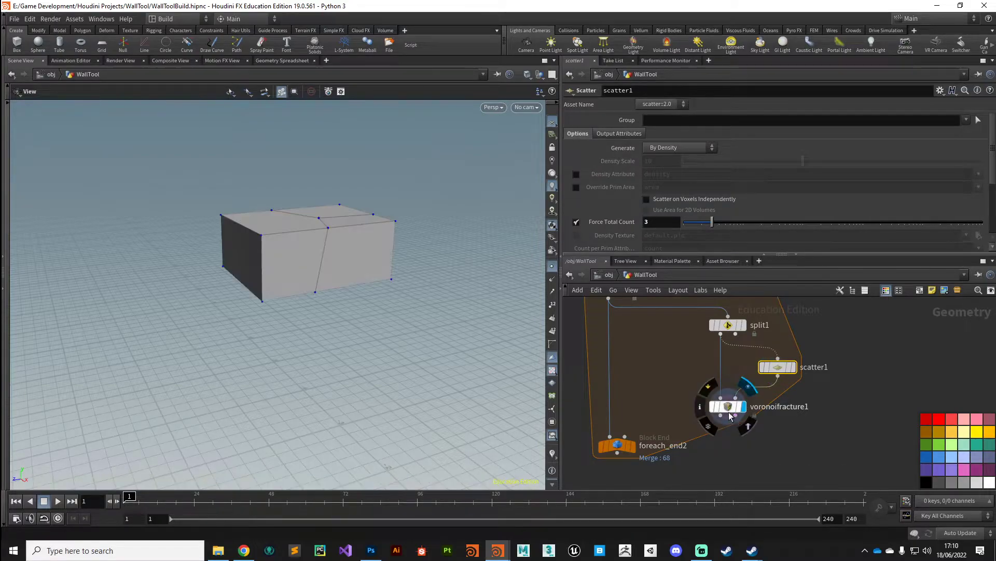
pyautogui.click(726, 407)
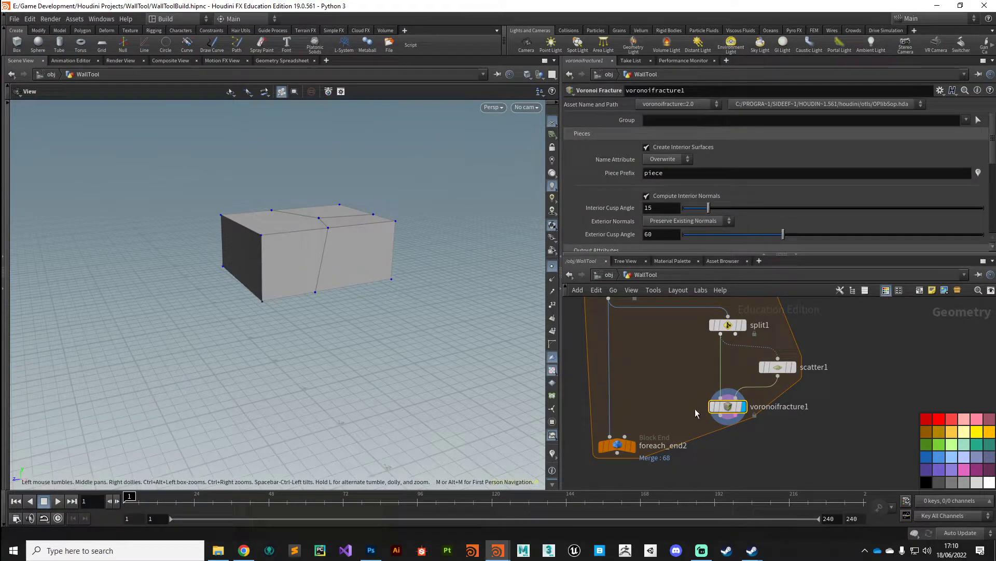
pyautogui.moveTo(340, 260); pyautogui.dragTo(397, 389)
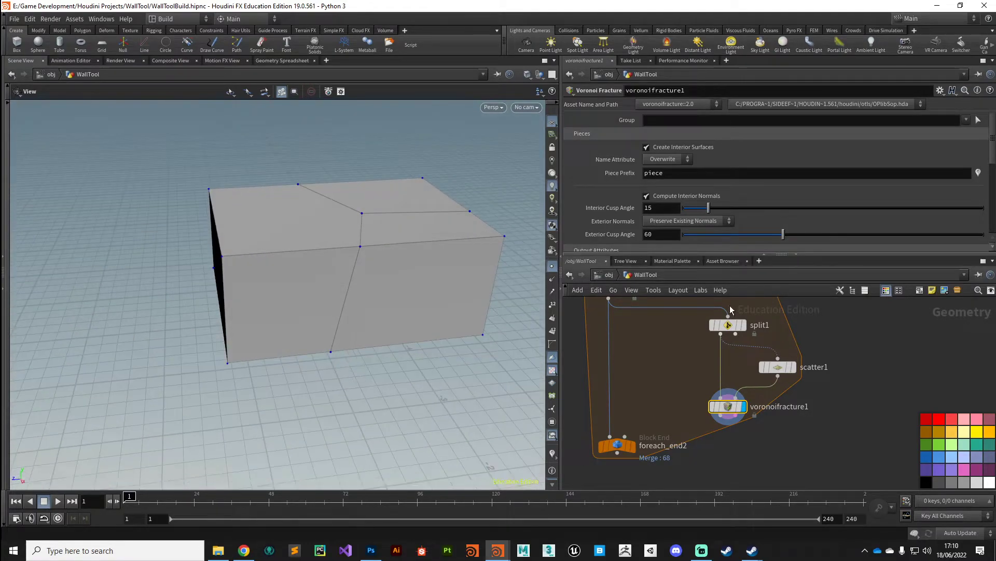
# Set the Scatter node's Global Seed to 1.35 to vary the brick's crack pattern.
pyautogui.click(777, 367)
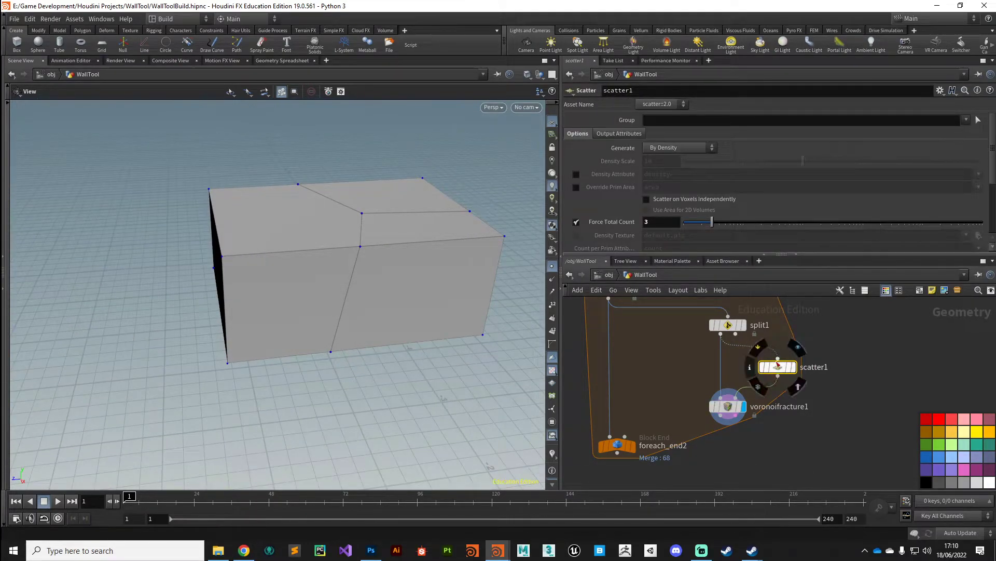
pyautogui.scroll(-3, 620, 171)
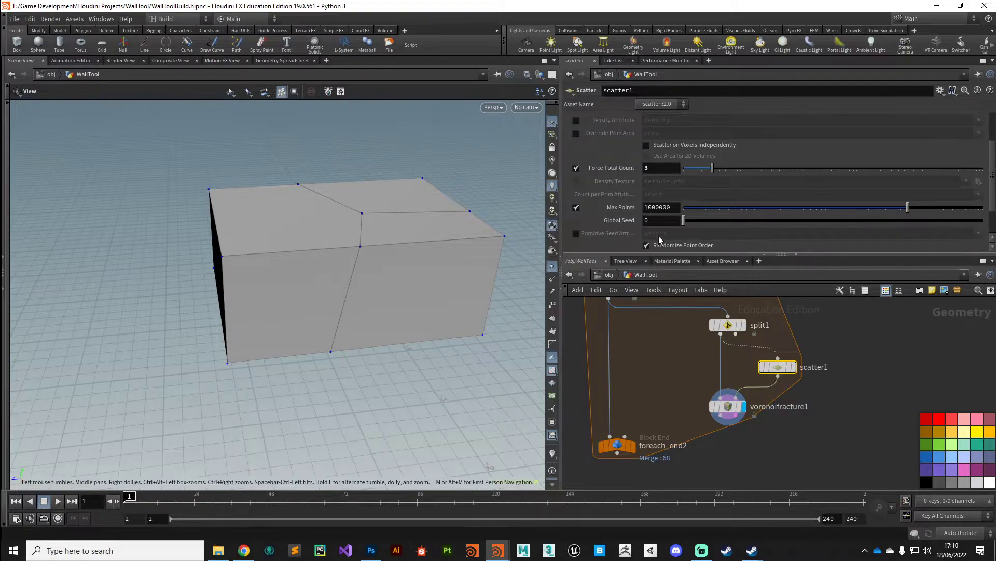
pyautogui.moveTo(683, 226); pyautogui.dragTo(724, 226)
pyautogui.moveTo(389, 361); pyautogui.dragTo(356, 360, button='middle')
pyautogui.scroll(-4, 358, 361)
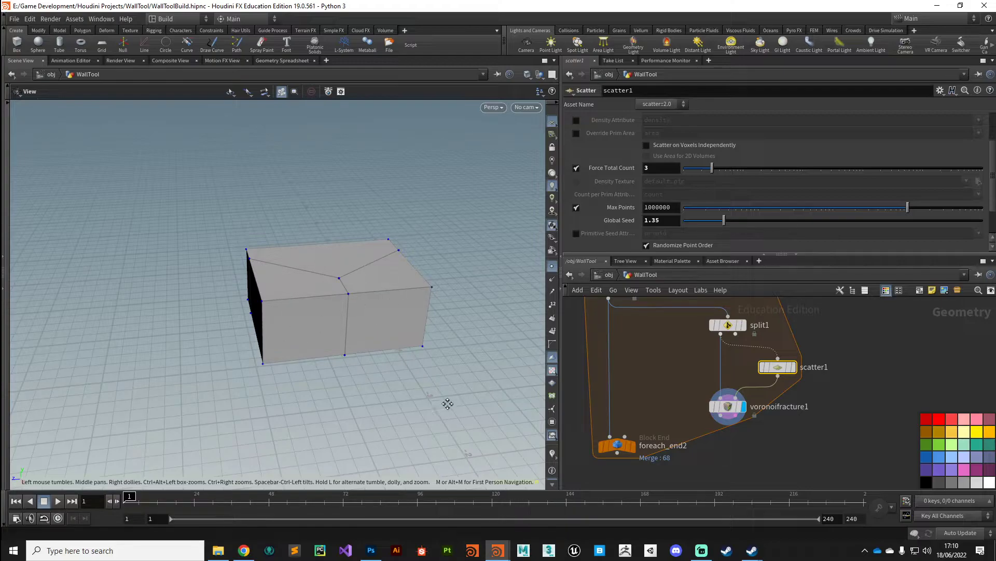
# Add a Merge node below the Voronoi Fracture inside the loop and connect voronoifracture1's output to it.
pyautogui.moveTo(445, 403); pyautogui.dragTo(290, 334, button='middle')
pyautogui.scroll(-5, 289, 333)
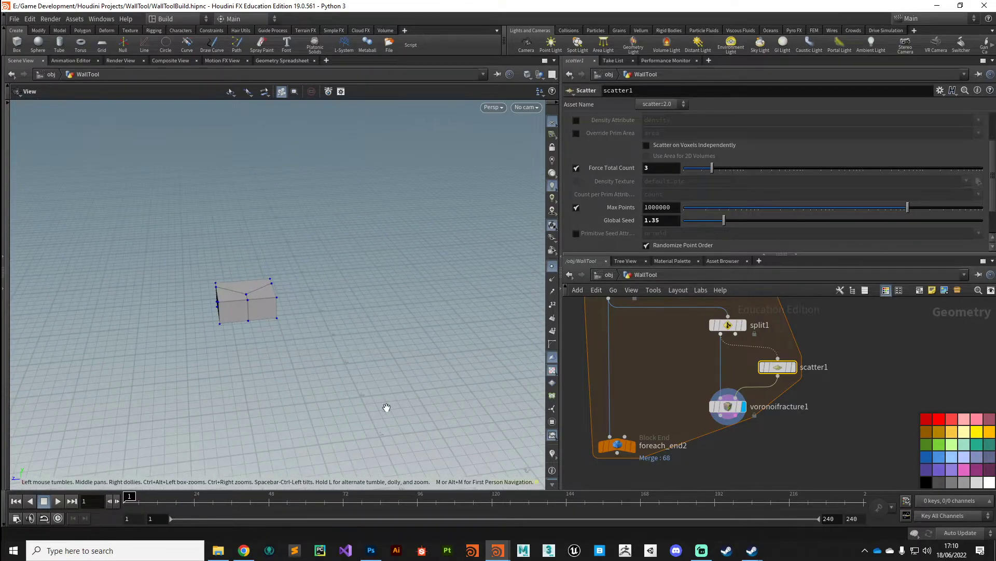
pyautogui.scroll(-3, 364, 397)
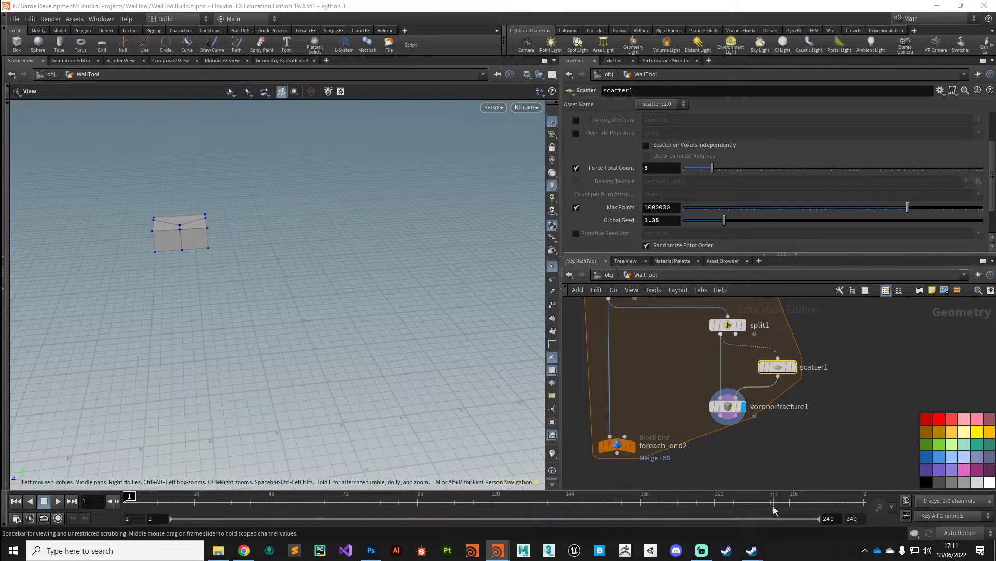
pyautogui.moveTo(637, 376); pyautogui.dragTo(645, 354, button='middle')
pyautogui.moveTo(626, 423); pyautogui.dragTo(620, 473)
pyautogui.moveTo(669, 384); pyautogui.dragTo(650, 421, button='middle')
pyautogui.scroll(-1, 667, 456)
pyautogui.click(666, 456)
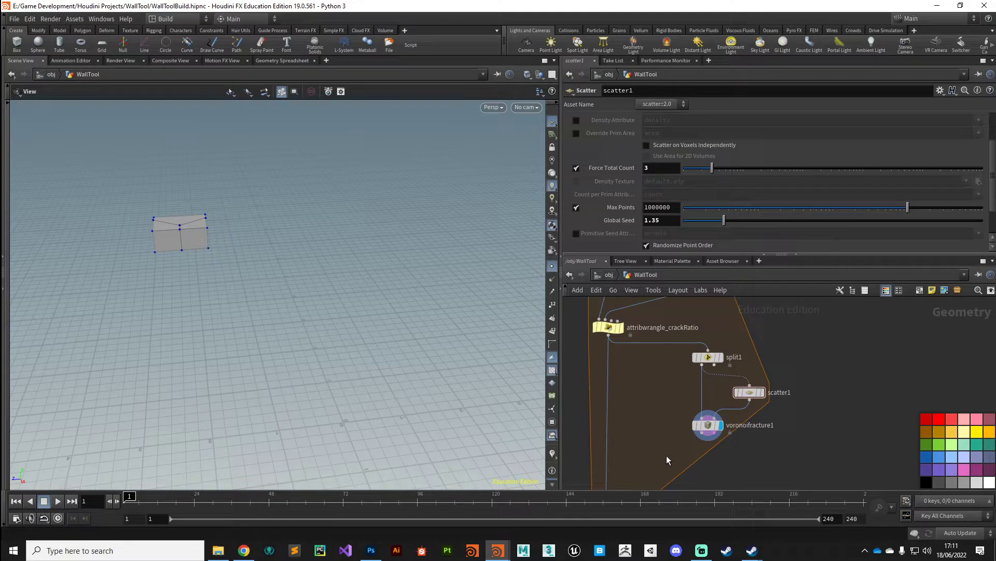
pyautogui.press('Tab')
pyautogui.write('merge')
pyautogui.press('Return')
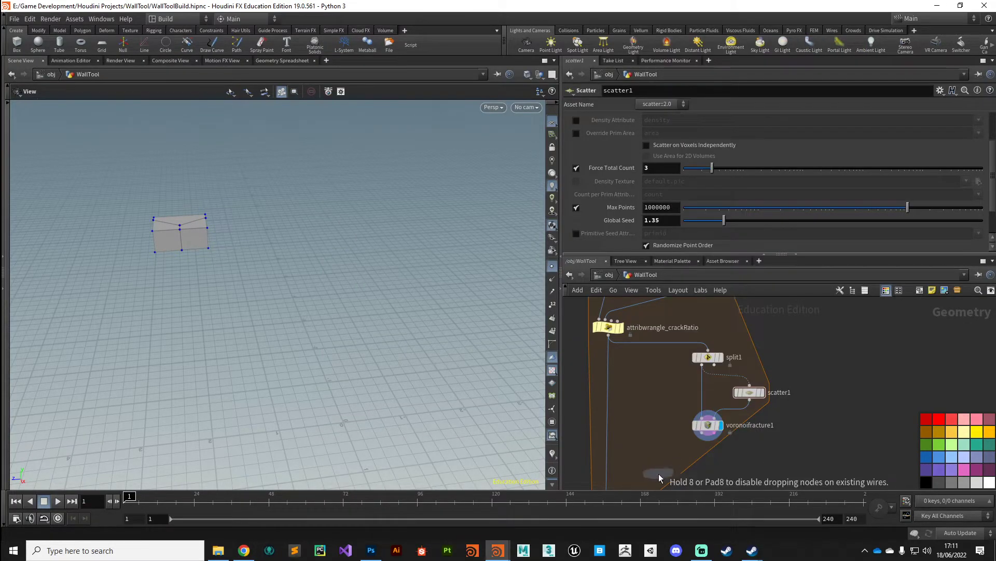
pyautogui.click(659, 474)
pyautogui.moveTo(653, 415); pyautogui.dragTo(669, 357, button='middle')
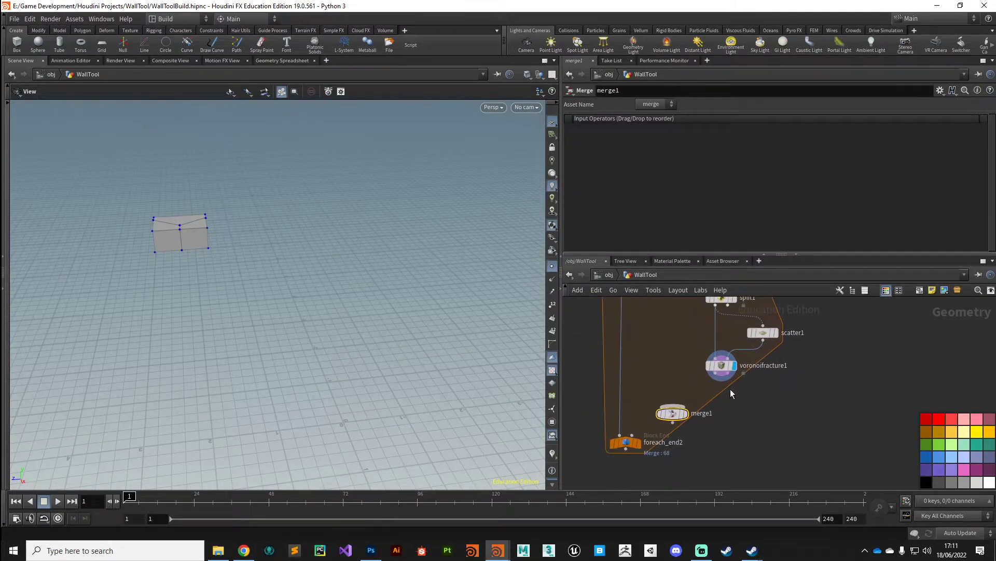
pyautogui.click(665, 403)
# Rearrange split1, scatter1, voronoifracture1 and merge1, leaving a clear path from split1 down to merge1.
pyautogui.moveTo(703, 326); pyautogui.dragTo(687, 372, button='middle')
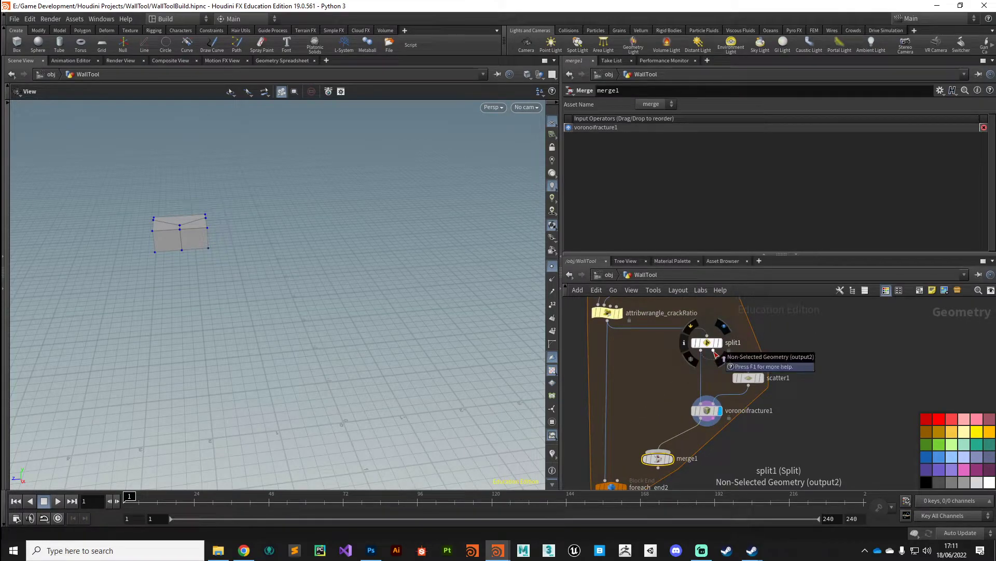
pyautogui.moveTo(710, 344)
pyautogui.mouseDown()
pyautogui.moveTo(666, 345)
pyautogui.moveTo(710, 346)
pyautogui.mouseUp()
pyautogui.moveTo(711, 415); pyautogui.dragTo(643, 407)
pyautogui.moveTo(755, 379); pyautogui.dragTo(690, 386)
pyautogui.moveTo(655, 464)
pyautogui.moveTo(655, 465); pyautogui.dragTo(727, 467)
pyautogui.moveTo(711, 347); pyautogui.dragTo(733, 344)
pyautogui.moveTo(687, 387)
pyautogui.mouseDown()
pyautogui.moveTo(718, 382)
pyautogui.moveTo(703, 384)
pyautogui.mouseUp()
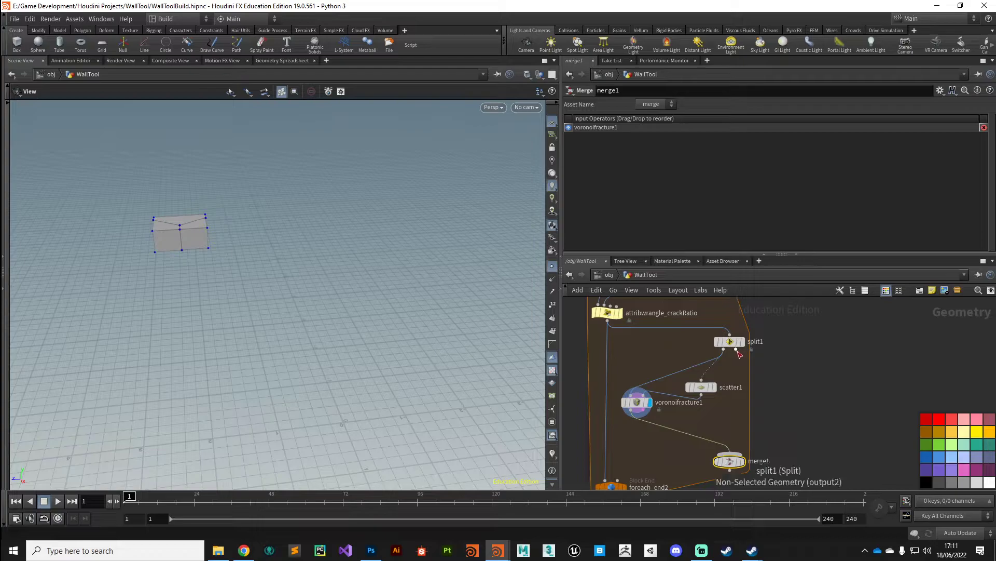
# Connect split1's non-selected geometry output to merge1 and display the merged result.
pyautogui.click(738, 352)
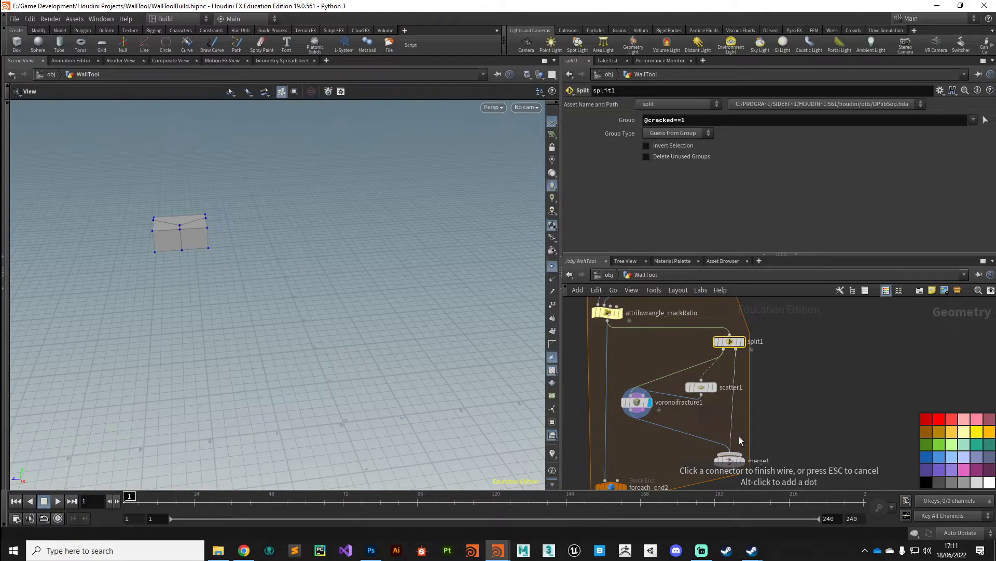
pyautogui.click(740, 437)
pyautogui.moveTo(687, 465); pyautogui.dragTo(684, 388, button='middle')
pyautogui.click(739, 385)
# Connect merge1's output to foreach_end2 and display the loop's result for the whole wall.
pyautogui.click(726, 394)
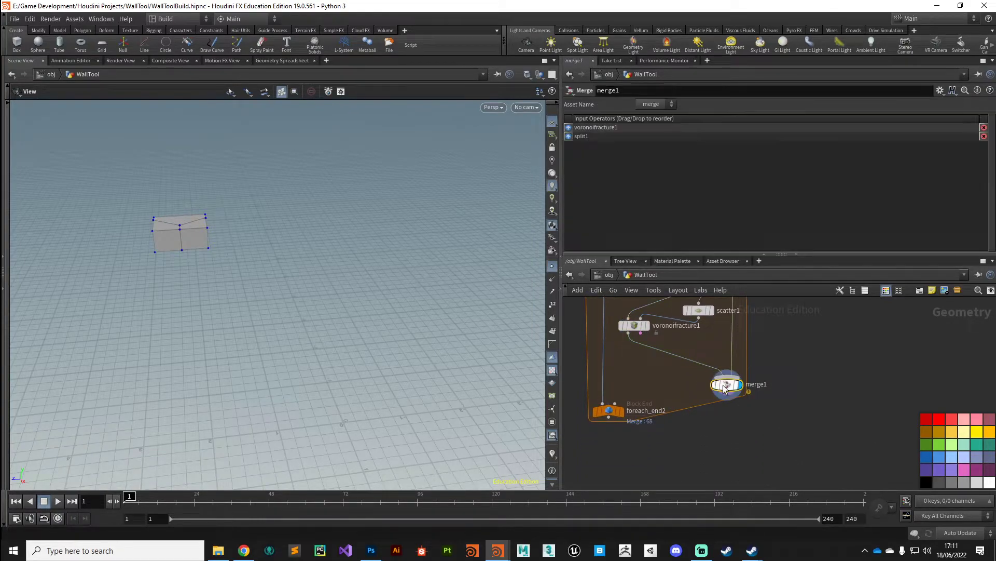
pyautogui.click(592, 407)
pyautogui.moveTo(623, 414)
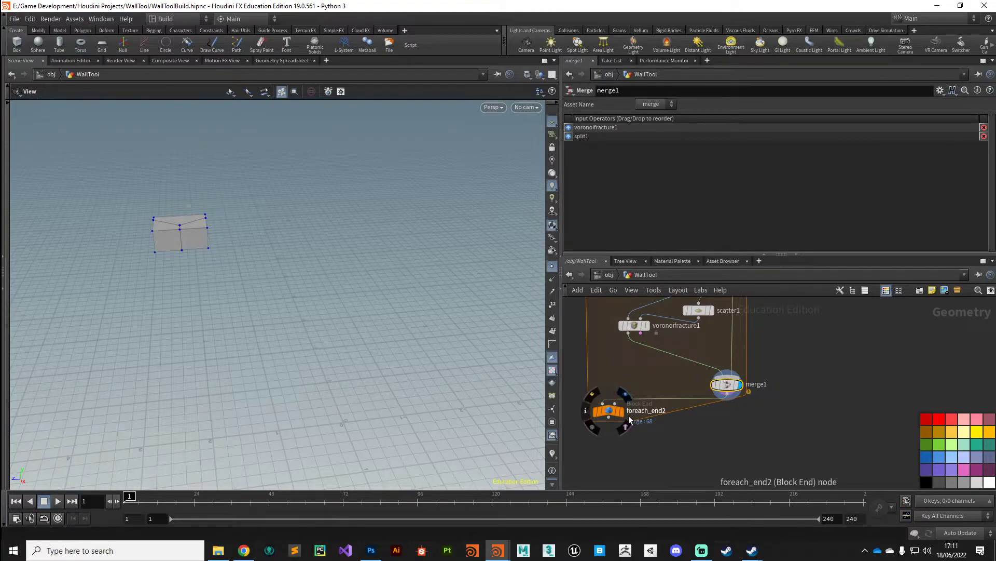
pyautogui.click(624, 414)
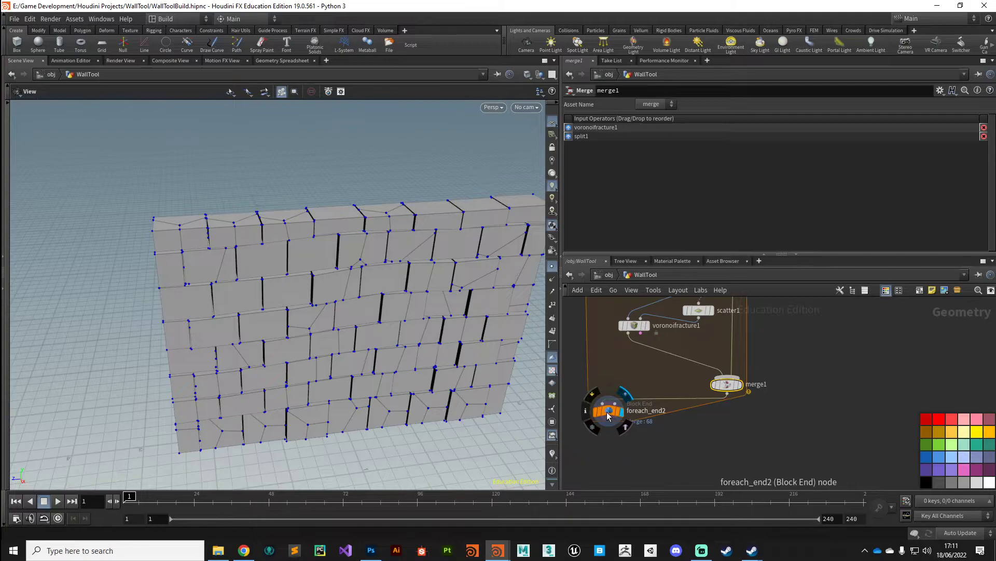
pyautogui.click(608, 414)
# Turn off point display in the viewport.
pyautogui.moveTo(447, 425); pyautogui.dragTo(426, 300)
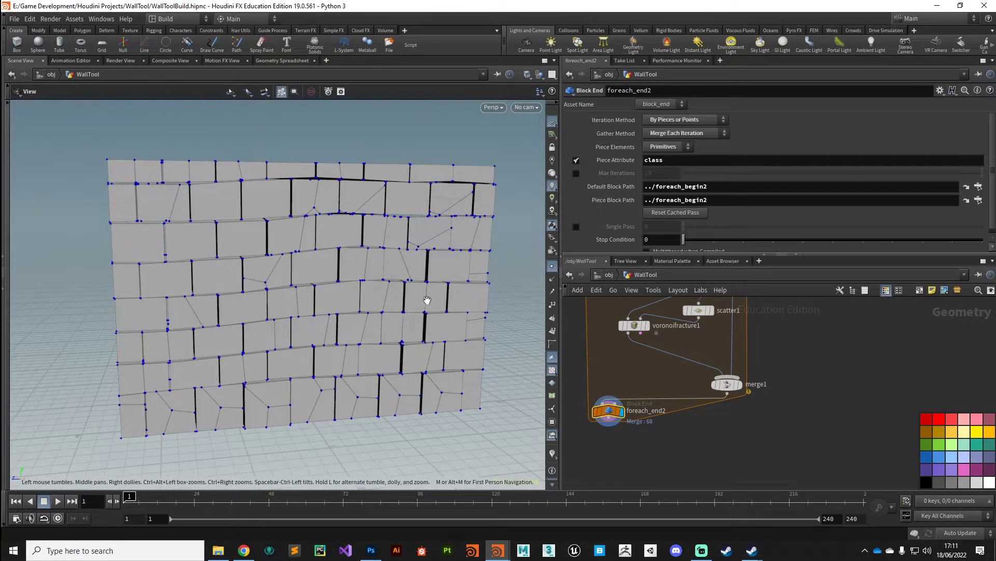
pyautogui.click(552, 266)
pyautogui.moveTo(322, 358); pyautogui.dragTo(363, 352)
# Raise the Crackprobabilty value of attribwrangle_crackRatio to 0.785.
pyautogui.moveTo(621, 370); pyautogui.dragTo(639, 471, button='middle')
pyautogui.moveTo(631, 340); pyautogui.dragTo(631, 367, button='middle')
pyautogui.click(625, 369)
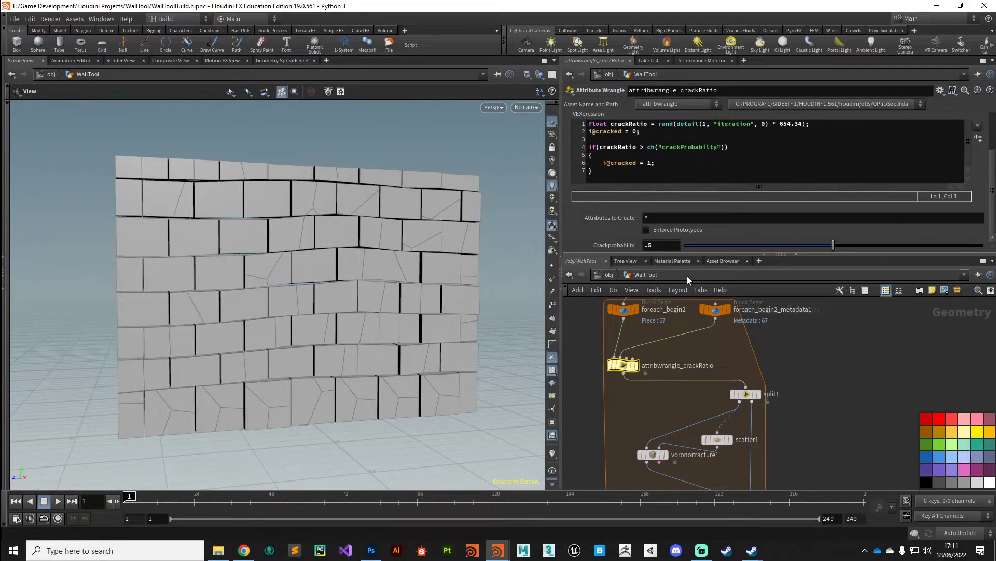
pyautogui.moveTo(833, 246); pyautogui.dragTo(918, 257)
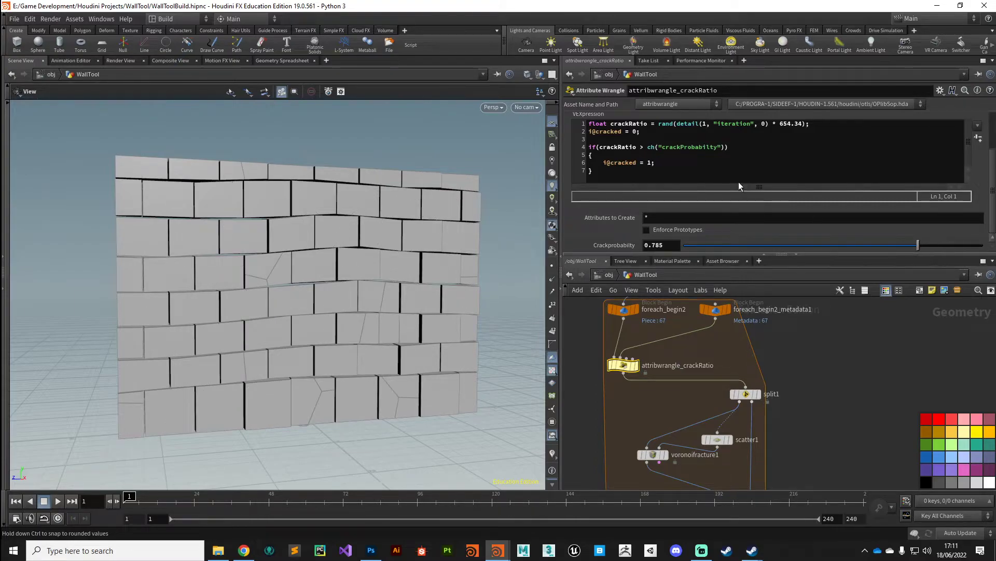
# Change the wrangle's if condition so bricks crack when crackRatio < ch("crackProbabilty").
pyautogui.click(640, 151)
pyautogui.click(643, 148)
pyautogui.press('BackSpace')
pyautogui.write('<')
pyautogui.click(824, 405)
# Test Crackprobabilty at 1 and 0.193, and settle on 0.241 for a small share of cracked bricks.
pyautogui.moveTo(984, 254); pyautogui.dragTo(989, 253)
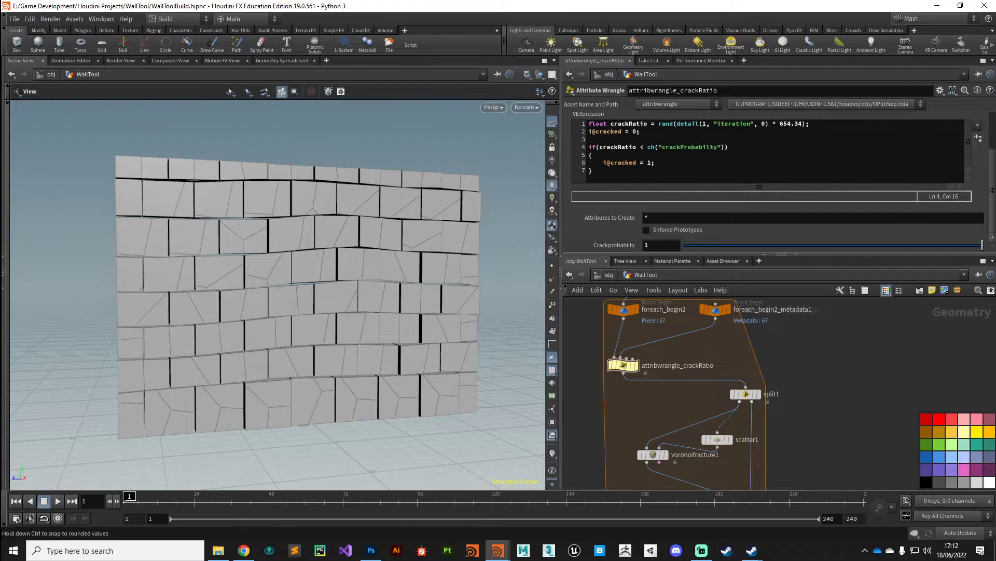
pyautogui.moveTo(986, 251); pyautogui.dragTo(741, 250)
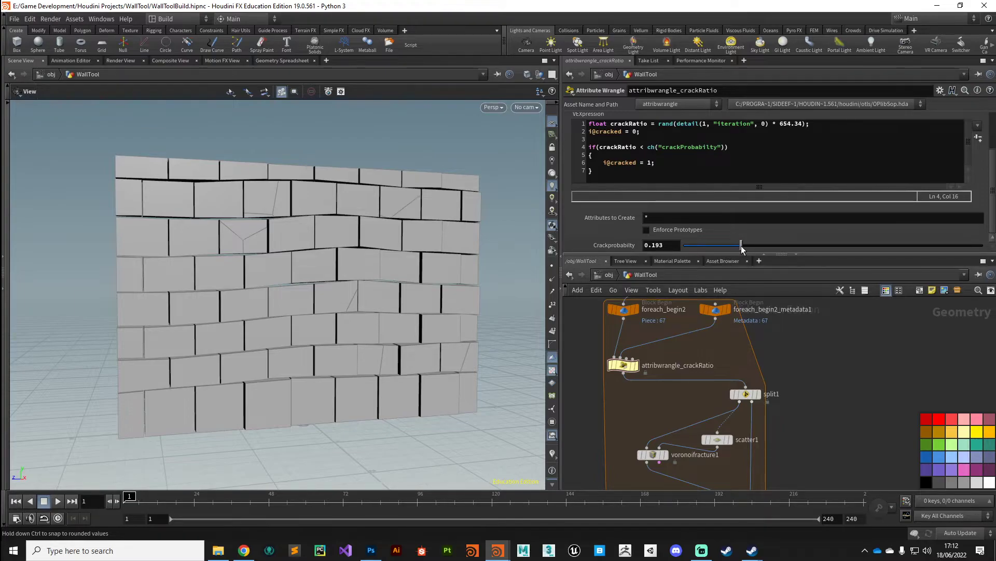
pyautogui.moveTo(244, 344)
pyautogui.mouseDown()
pyautogui.moveTo(239, 330)
pyautogui.moveTo(292, 350)
pyautogui.moveTo(296, 334)
pyautogui.moveTo(400, 344)
pyautogui.moveTo(228, 325)
pyautogui.moveTo(246, 339)
pyautogui.mouseUp()
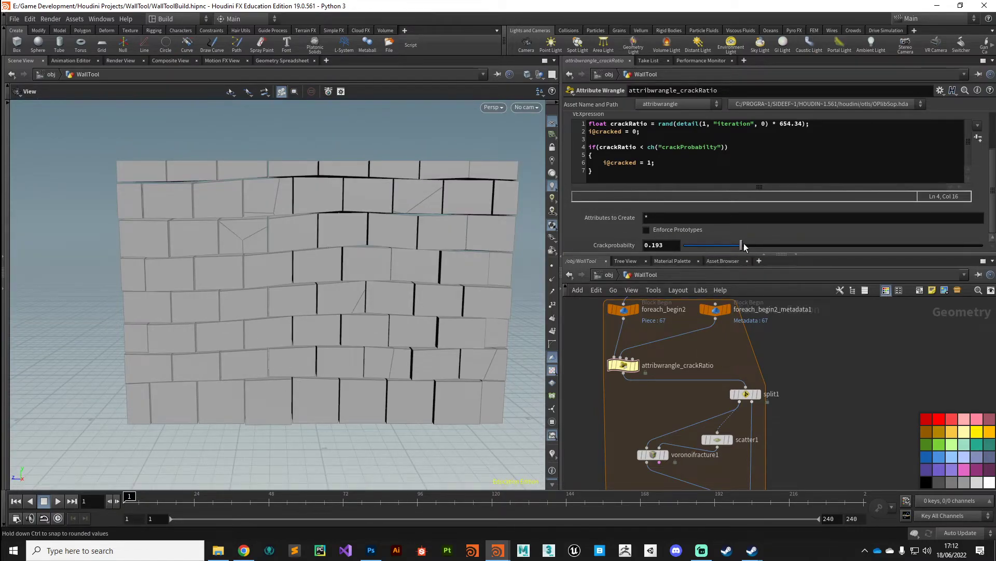
pyautogui.moveTo(748, 246); pyautogui.dragTo(756, 246)
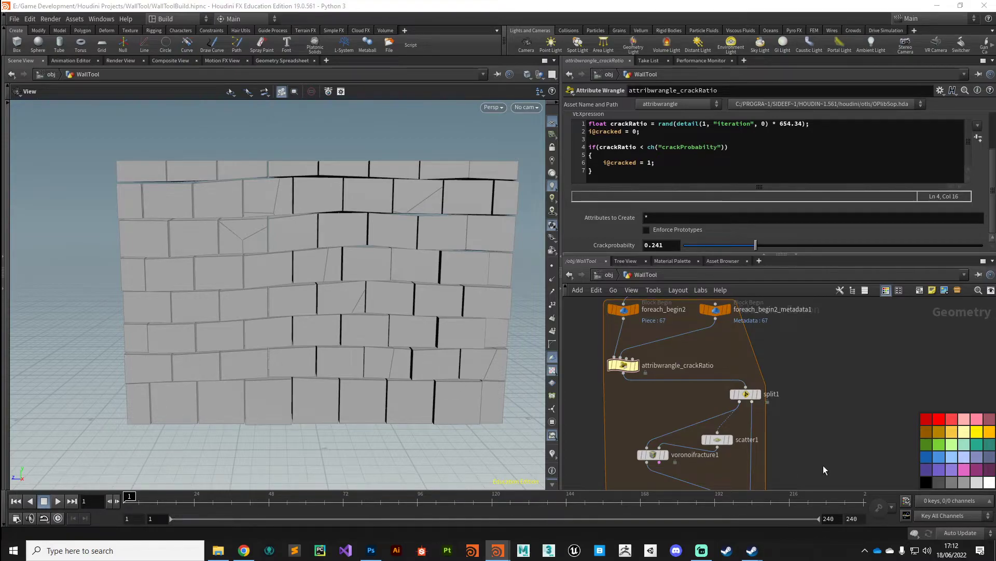
# Add a PolyBevel node fed by foreach_end2, display it, and set its Distance to 0.02.
pyautogui.moveTo(610, 478); pyautogui.dragTo(647, 322, button='middle')
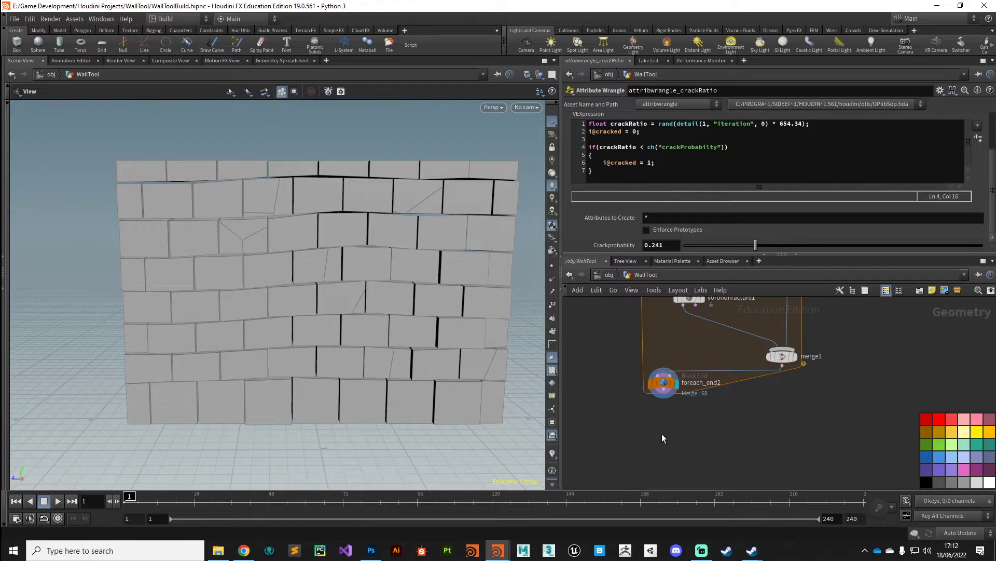
pyautogui.press('Tab')
pyautogui.write('po')
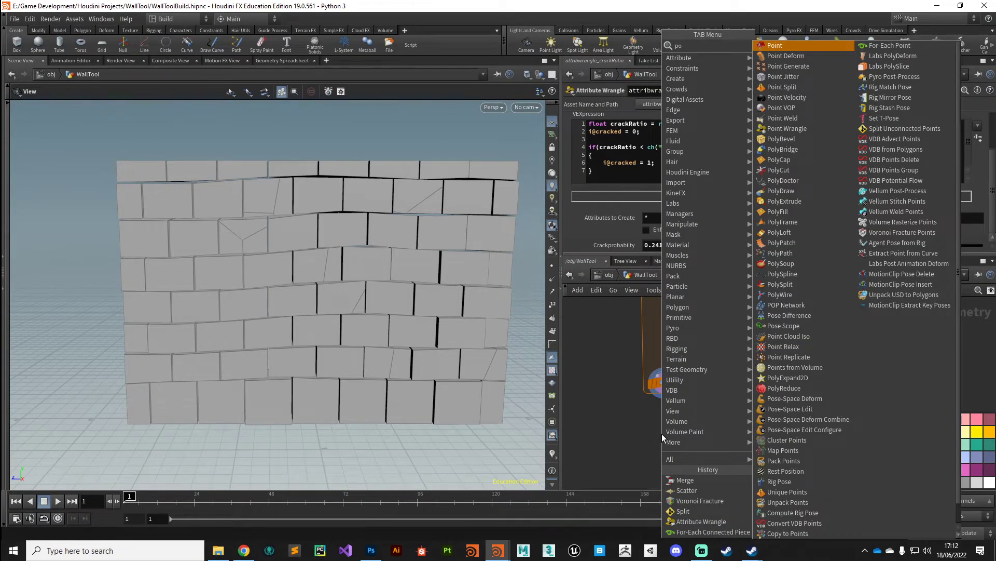
pyautogui.write('lybe')
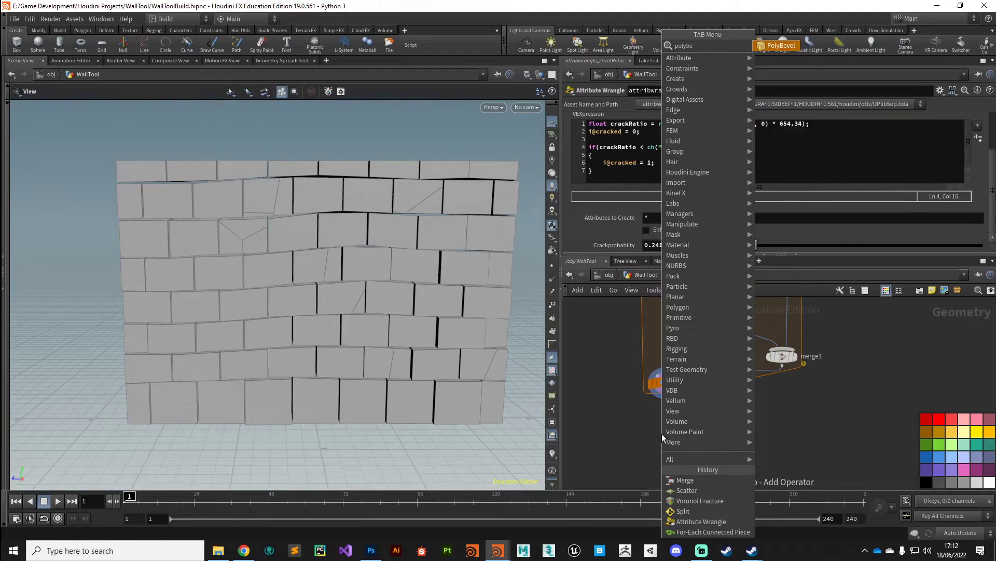
pyautogui.press('Return')
pyautogui.click(662, 434)
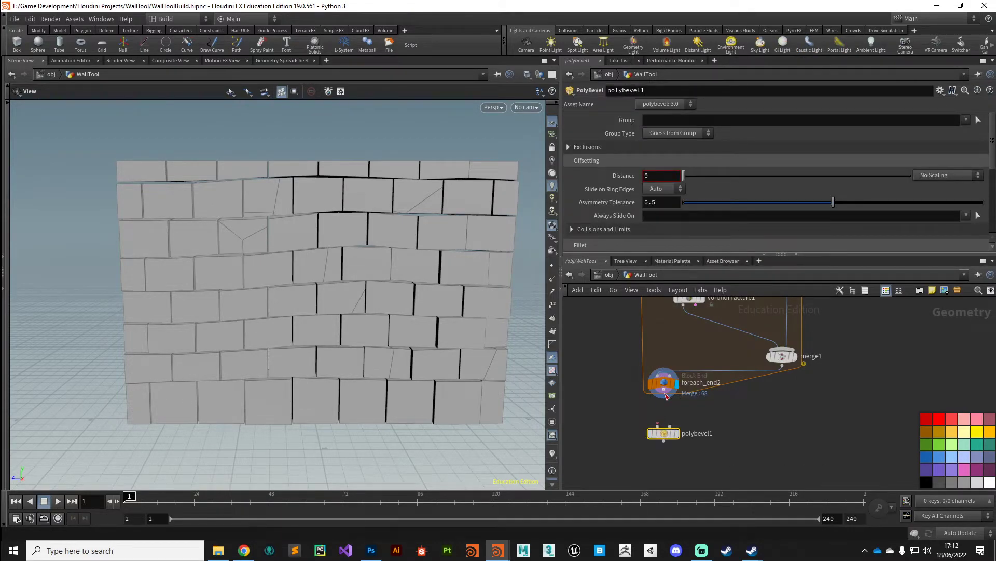
pyautogui.click(663, 398)
pyautogui.click(658, 427)
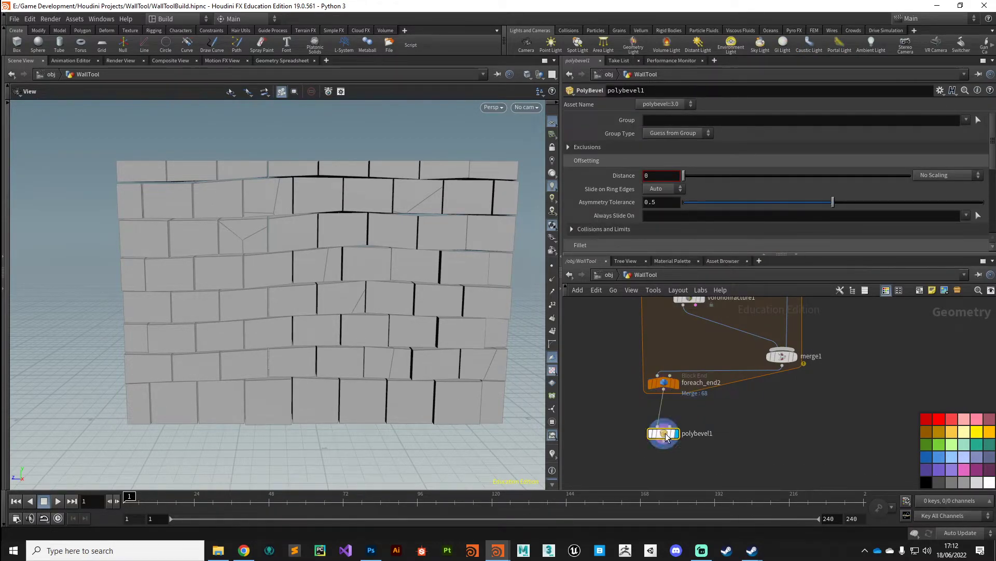
pyautogui.moveTo(656, 174); pyautogui.dragTo(759, 206, button='middle')
# Examine the bevelled edges of the cracked bricks up close and across the whole wall.
pyautogui.scroll(4, 436, 227)
pyautogui.scroll(3, 425, 226)
pyautogui.moveTo(349, 231); pyautogui.dragTo(284, 285)
pyautogui.scroll(6, 420, 242)
pyautogui.scroll(-2, 421, 240)
pyautogui.scroll(-4, 415, 252)
pyautogui.moveTo(182, 209); pyautogui.dragTo(293, 278, button='middle')
pyautogui.scroll(5, 294, 278)
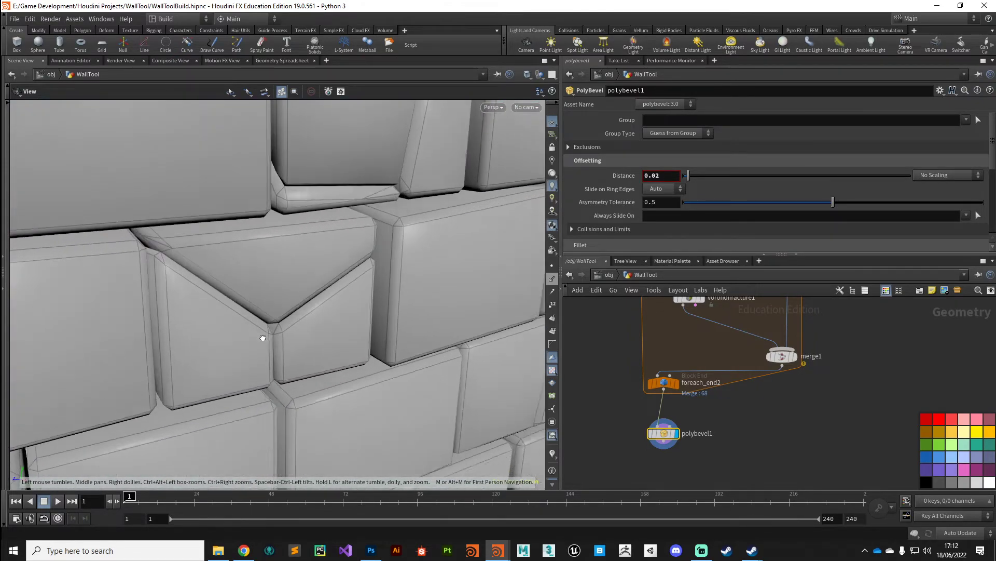
pyautogui.moveTo(267, 338); pyautogui.dragTo(241, 330)
pyautogui.moveTo(241, 330); pyautogui.dragTo(397, 450, button='right')
pyautogui.moveTo(396, 450); pyautogui.dragTo(353, 329, button='middle')
pyautogui.moveTo(352, 329); pyautogui.dragTo(301, 295)
pyautogui.moveTo(316, 382); pyautogui.dragTo(320, 322)
pyautogui.moveTo(321, 322); pyautogui.dragTo(329, 354, button='middle')
# Add a Normal node below polybevel1, connected to its output, and display it.
pyautogui.moveTo(645, 470); pyautogui.dragTo(653, 427, button='middle')
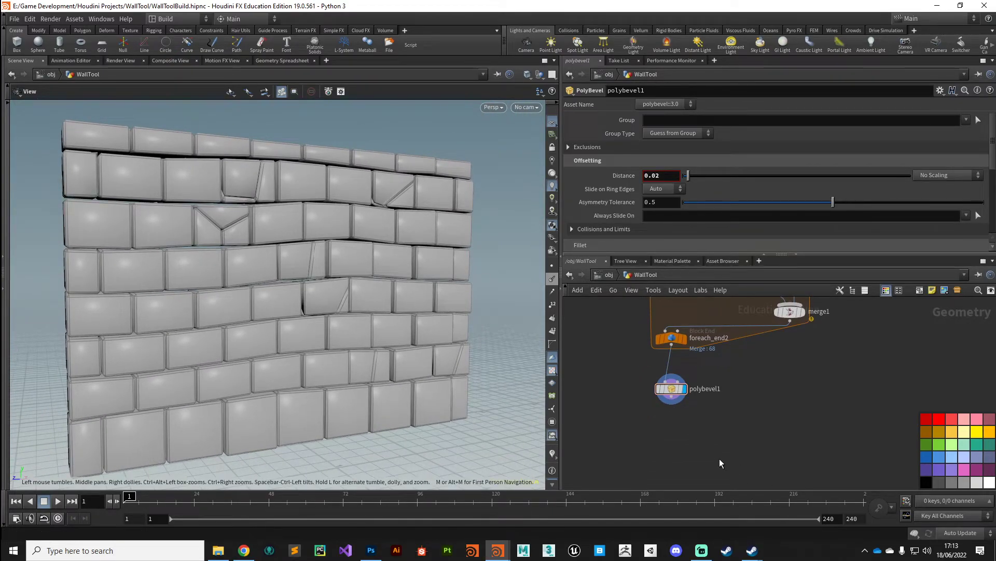
pyautogui.press('Tab')
pyautogui.write('nor')
pyautogui.press('Return')
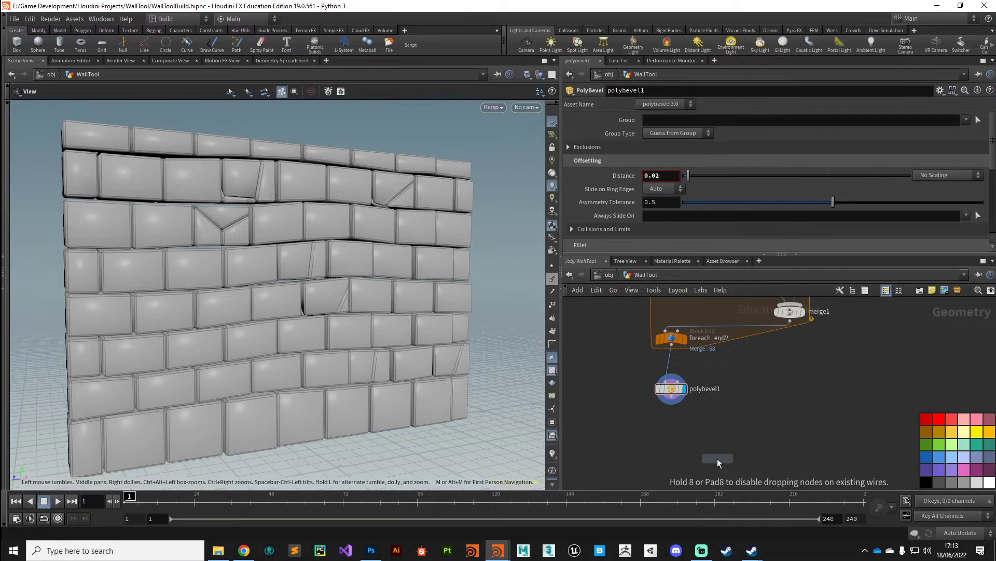
pyautogui.click(668, 445)
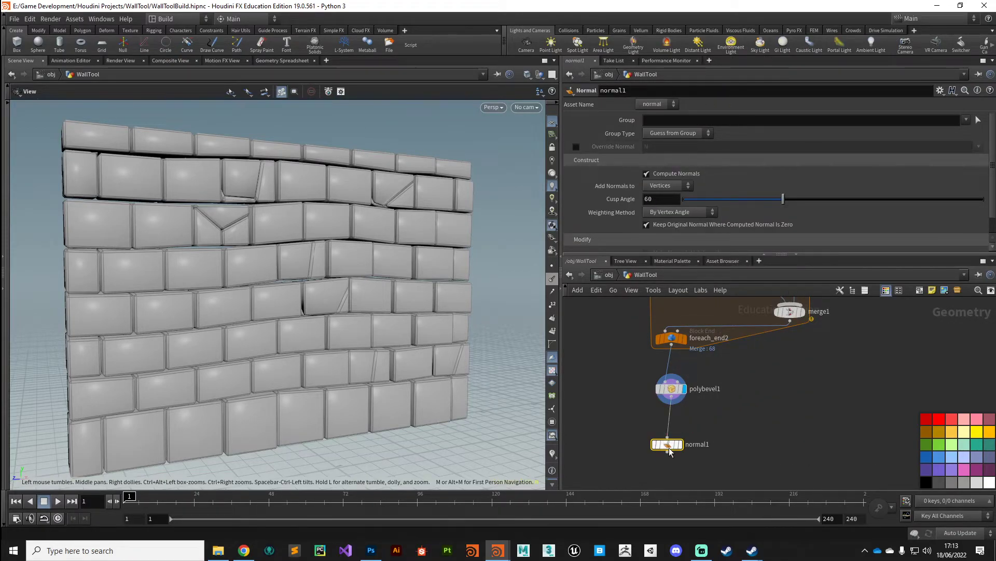
pyautogui.moveTo(669, 448); pyautogui.dragTo(674, 430)
pyautogui.click(684, 427)
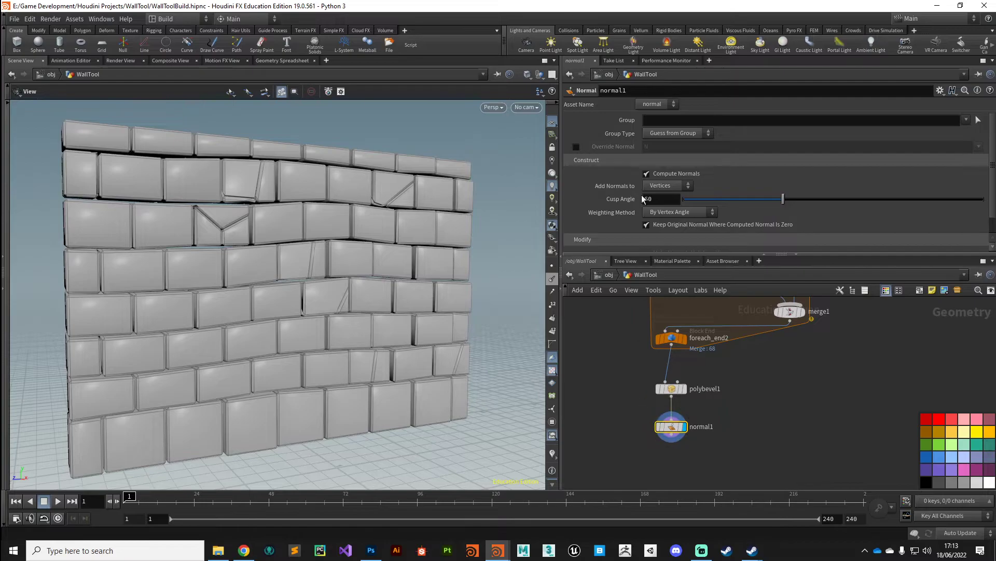
# Set the Normal node's Weighting Method to By Face Area and check the wall's shading.
pyautogui.click(672, 214)
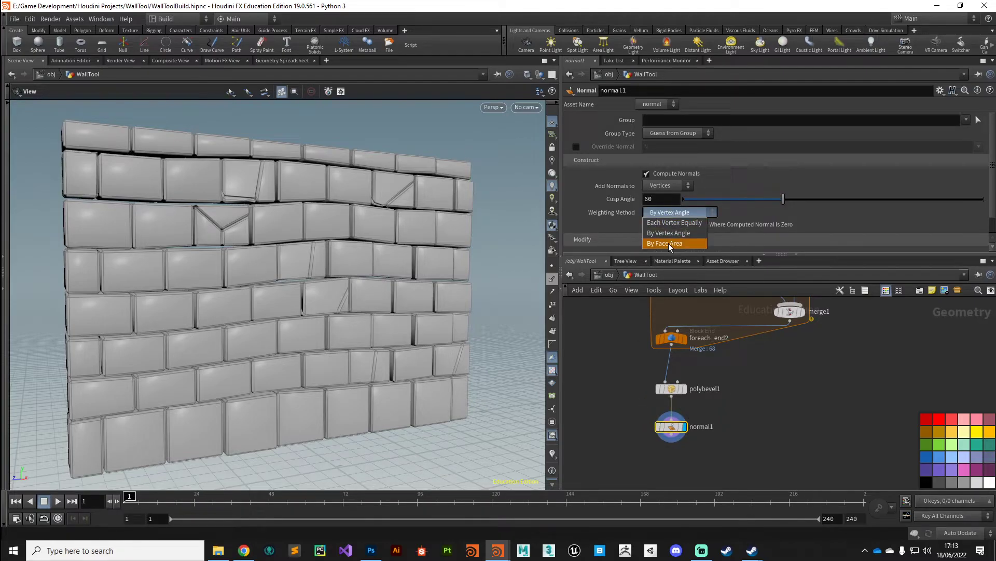
pyautogui.click(669, 243)
pyautogui.moveTo(301, 301)
pyautogui.mouseDown()
pyautogui.moveTo(222, 312)
pyautogui.moveTo(178, 288)
pyautogui.moveTo(279, 318)
pyautogui.moveTo(271, 289)
pyautogui.moveTo(344, 318)
pyautogui.moveTo(218, 312)
pyautogui.moveTo(264, 340)
pyautogui.moveTo(296, 317)
pyautogui.mouseUp()
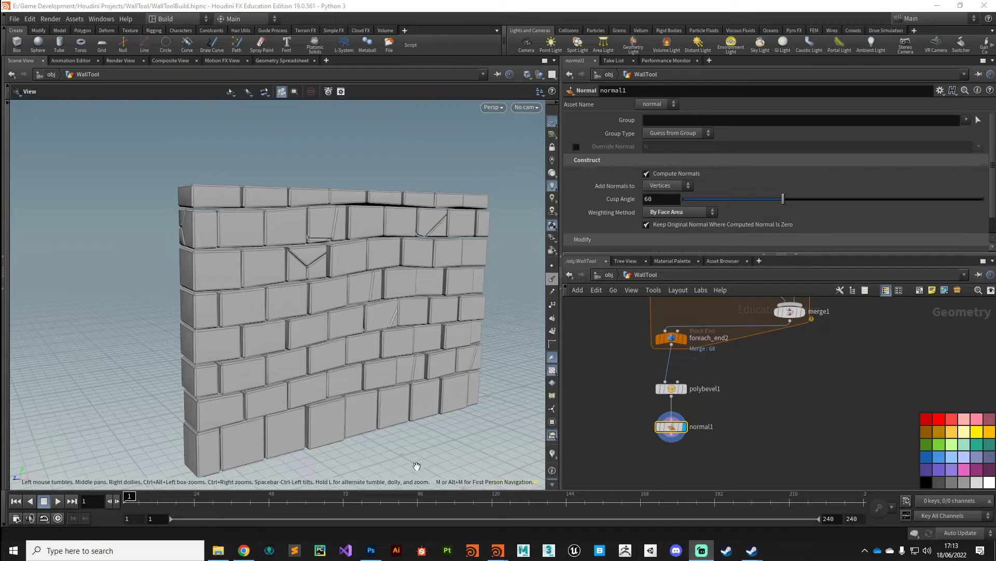
pyautogui.moveTo(414, 432); pyautogui.dragTo(338, 415)
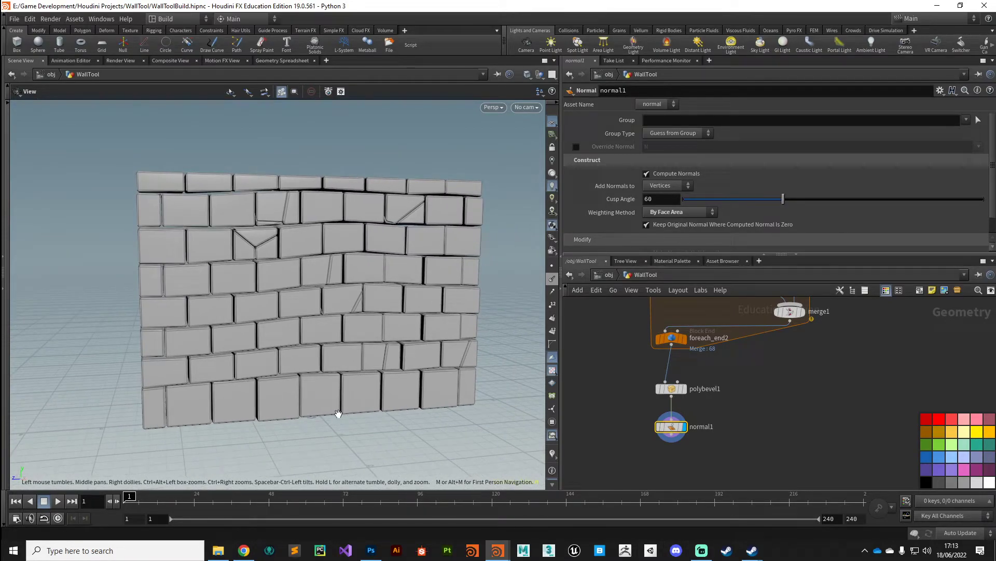
# Set scatter1's Global Seed to 3.92 to vary the crack pattern across the wall.
pyautogui.scroll(3, 708, 358)
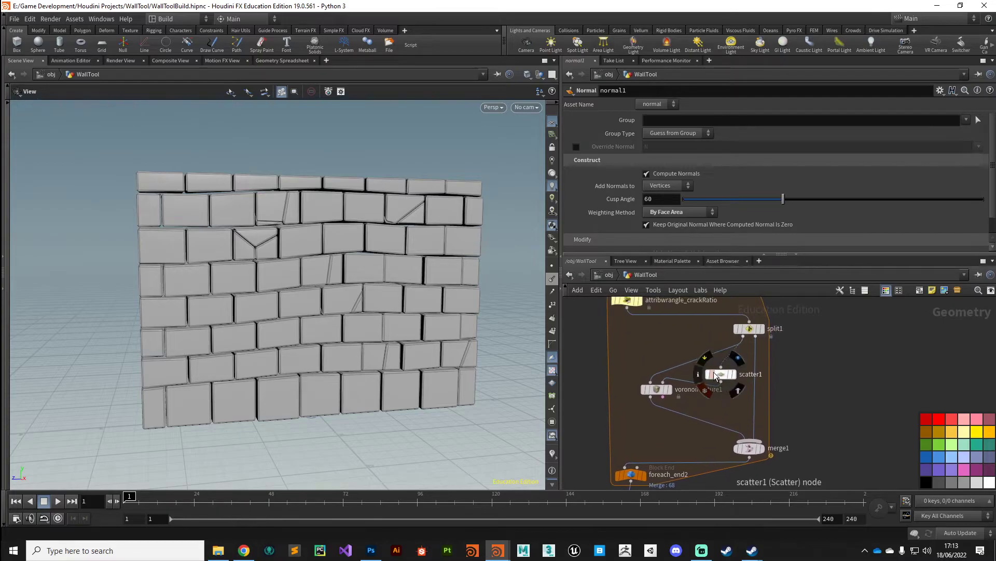
pyautogui.click(715, 373)
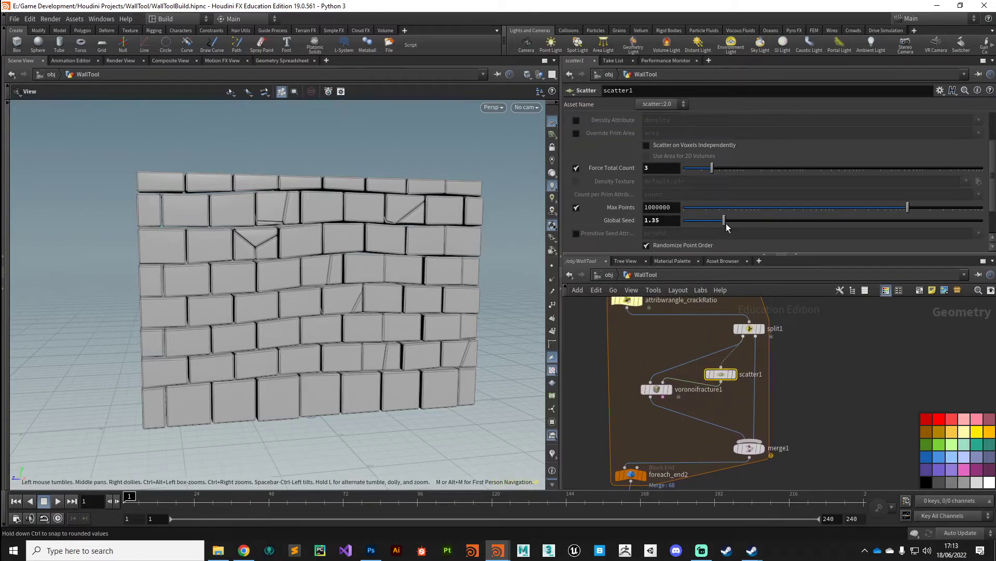
pyautogui.moveTo(723, 223); pyautogui.dragTo(801, 224)
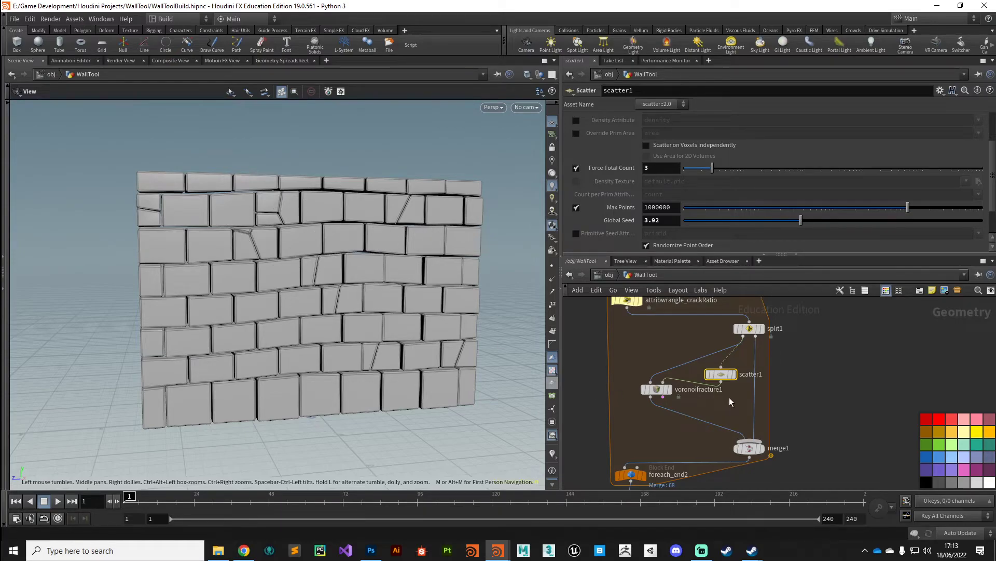
pyautogui.moveTo(730, 398); pyautogui.dragTo(722, 416, button='middle')
pyautogui.moveTo(715, 392)
pyautogui.moveTo(594, 335); pyautogui.dragTo(609, 392, button='middle')
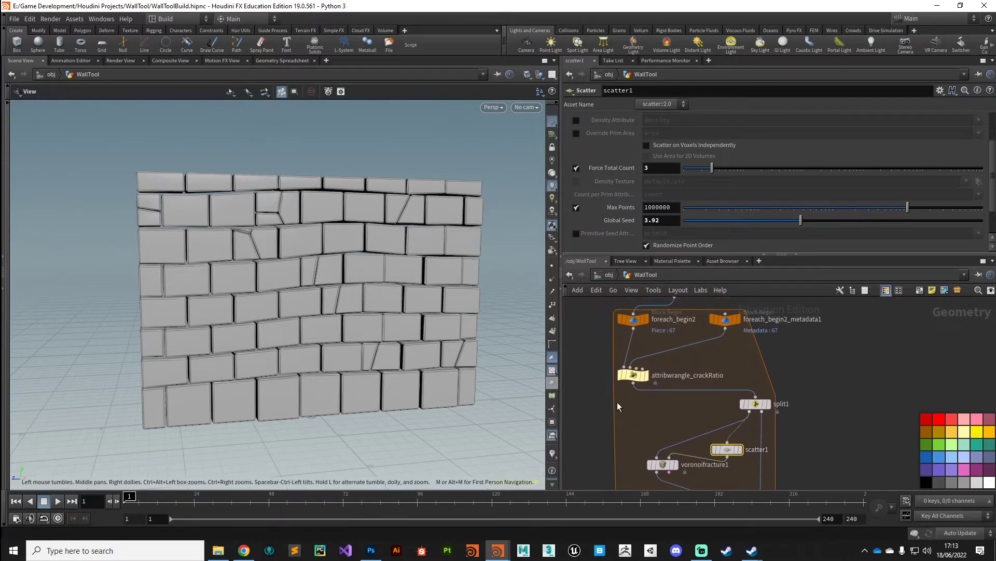
# Set scatter1's Force Total Count to 5 so the cracked bricks break into more pieces.
pyautogui.click(726, 319)
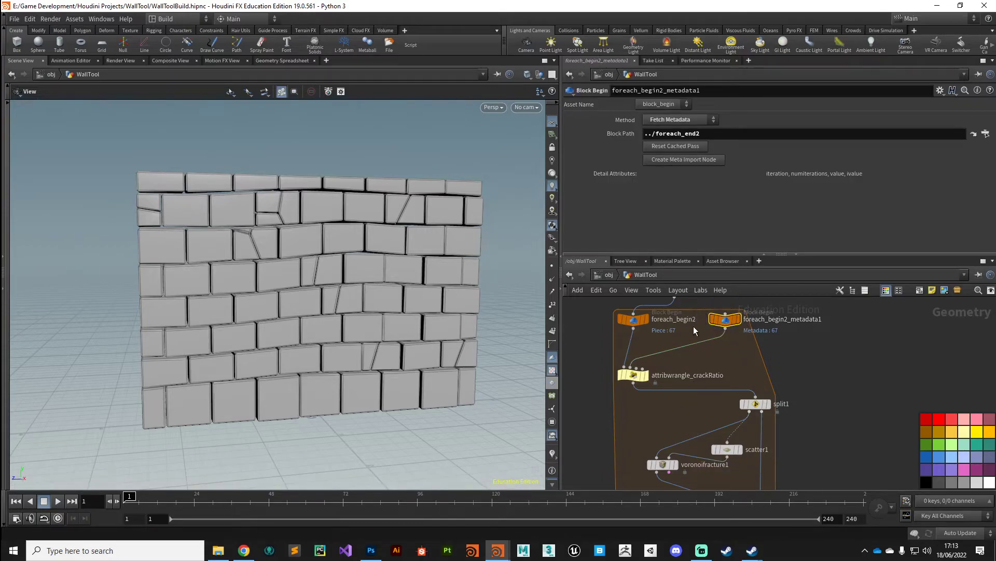
pyautogui.moveTo(736, 456); pyautogui.dragTo(736, 409, button='middle')
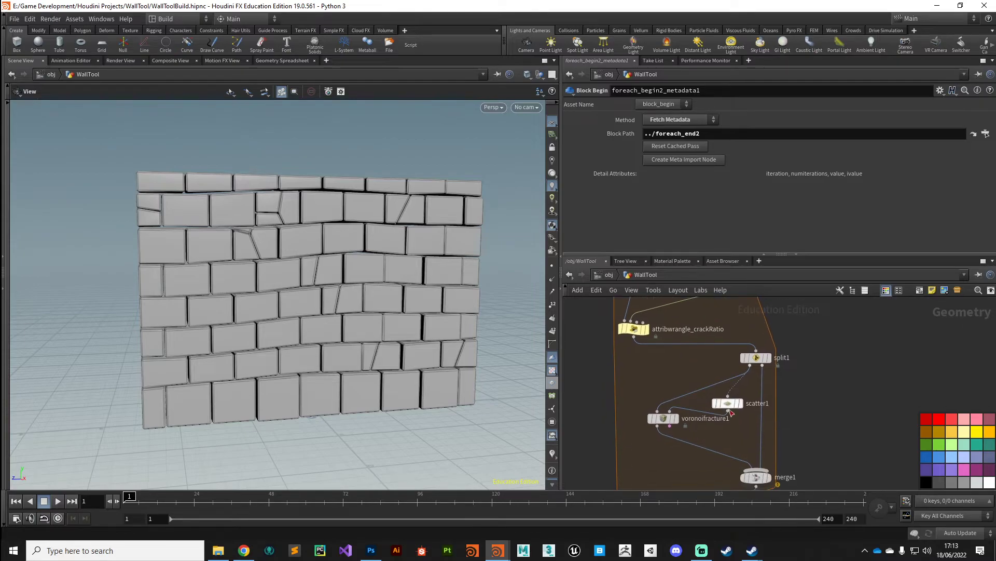
pyautogui.click(727, 405)
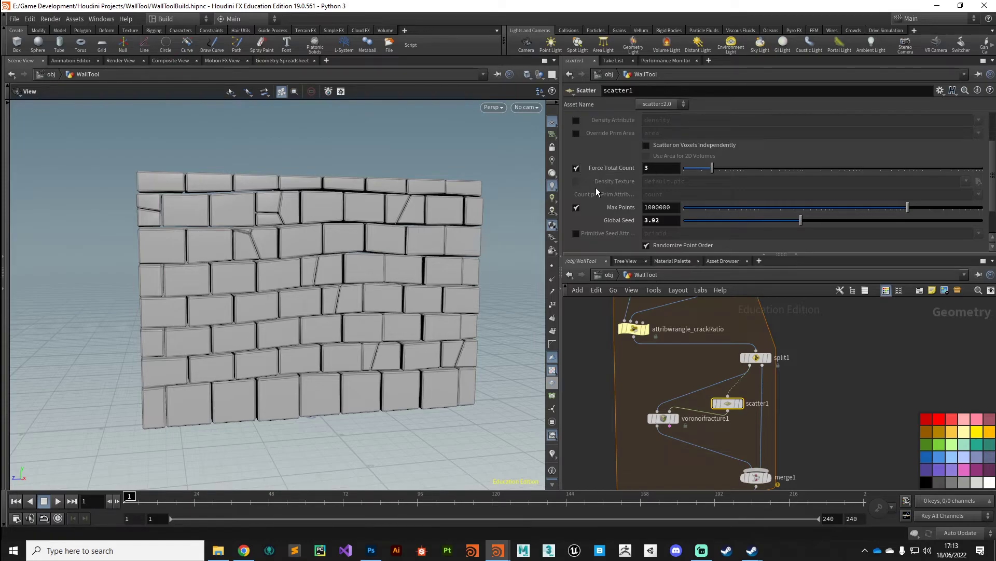
pyautogui.doubleClick(656, 169)
pyautogui.write('5')
pyautogui.press('Return')
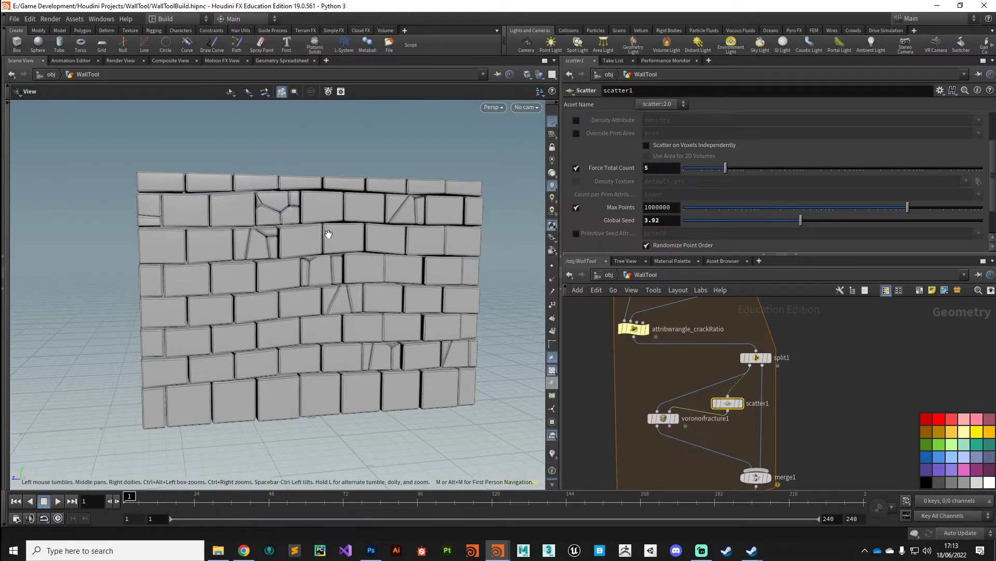
# Try a Force Total Count of 4 on scatter1 and return it to 5.
pyautogui.doubleClick(657, 168)
pyautogui.write('4')
pyautogui.press('Return')
pyautogui.doubleClick(656, 169)
pyautogui.write('5')
pyautogui.press('Return')
# Examine the more finely fractured bricks up close and from a wider angle.
pyautogui.moveTo(398, 348); pyautogui.dragTo(422, 360)
pyautogui.scroll(3, 275, 267)
pyautogui.moveTo(263, 254); pyautogui.dragTo(318, 321)
pyautogui.scroll(-2, 318, 320)
pyautogui.moveTo(360, 435); pyautogui.dragTo(305, 355, button='middle')
pyautogui.moveTo(304, 355)
pyautogui.mouseDown()
pyautogui.moveTo(256, 338)
pyautogui.moveTo(296, 350)
pyautogui.mouseUp()
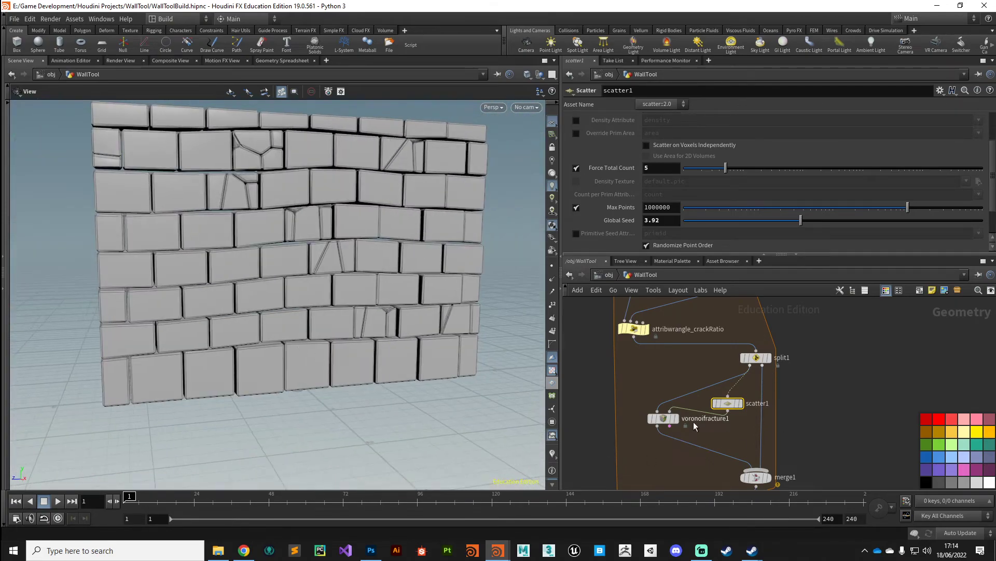
# Set the Crackprobabilty parameter of attribwrangle_crackRatio to 0.137 so fewer bricks crack.
pyautogui.moveTo(637, 339); pyautogui.dragTo(639, 371, button='middle')
pyautogui.click(637, 363)
pyautogui.moveTo(767, 244); pyautogui.dragTo(725, 247)
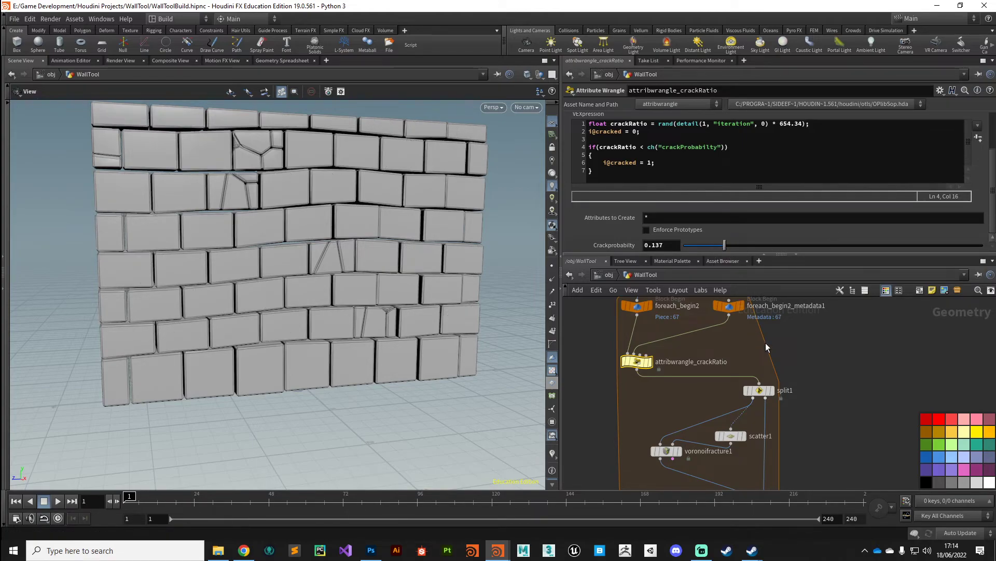
# Inspect the cracked, bevelled wall from several angles and open the settings of the normal1 node at the end of the network.
pyautogui.moveTo(813, 477); pyautogui.dragTo(829, 370, button='middle')
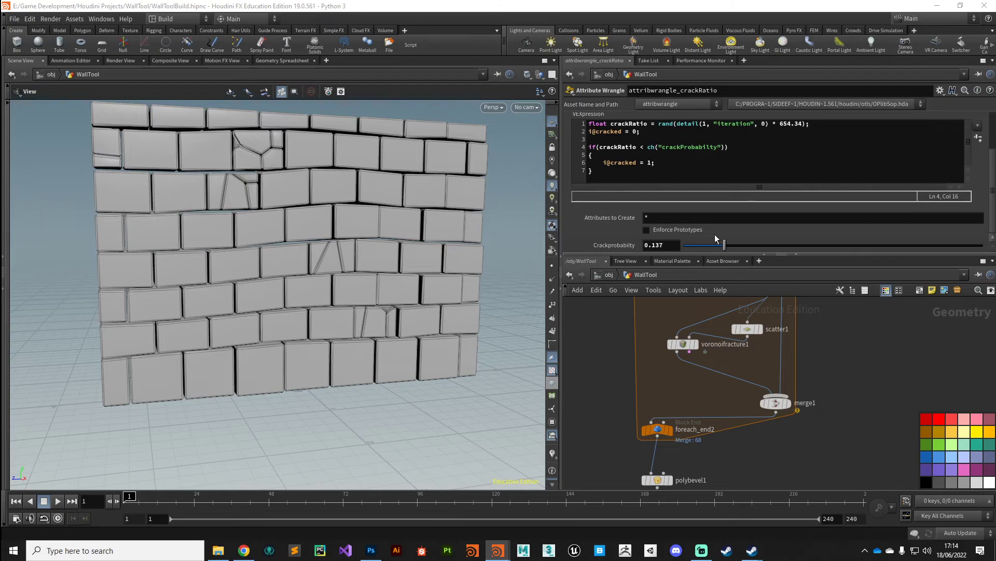
pyautogui.moveTo(357, 249); pyautogui.dragTo(296, 197)
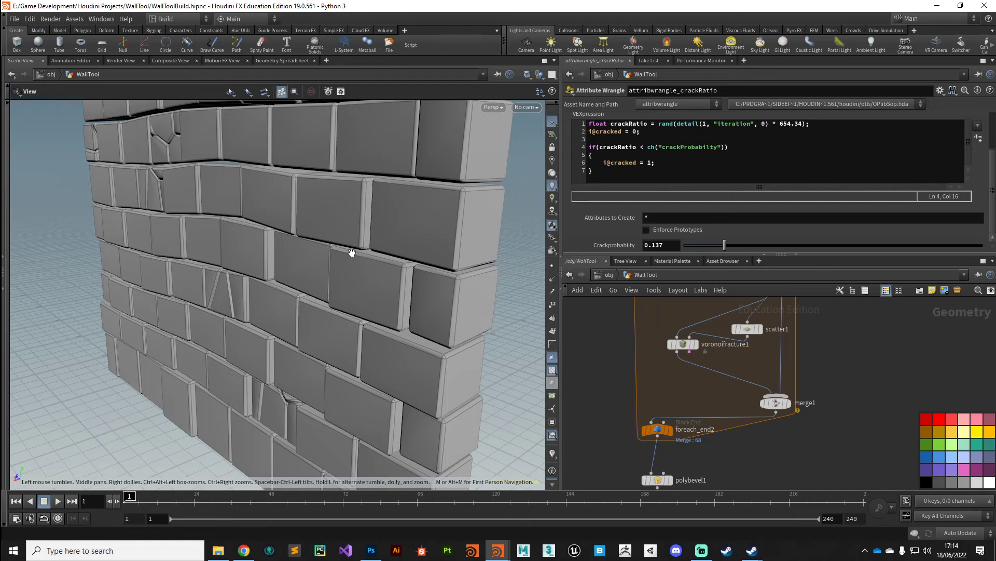
pyautogui.moveTo(253, 363); pyautogui.dragTo(310, 353)
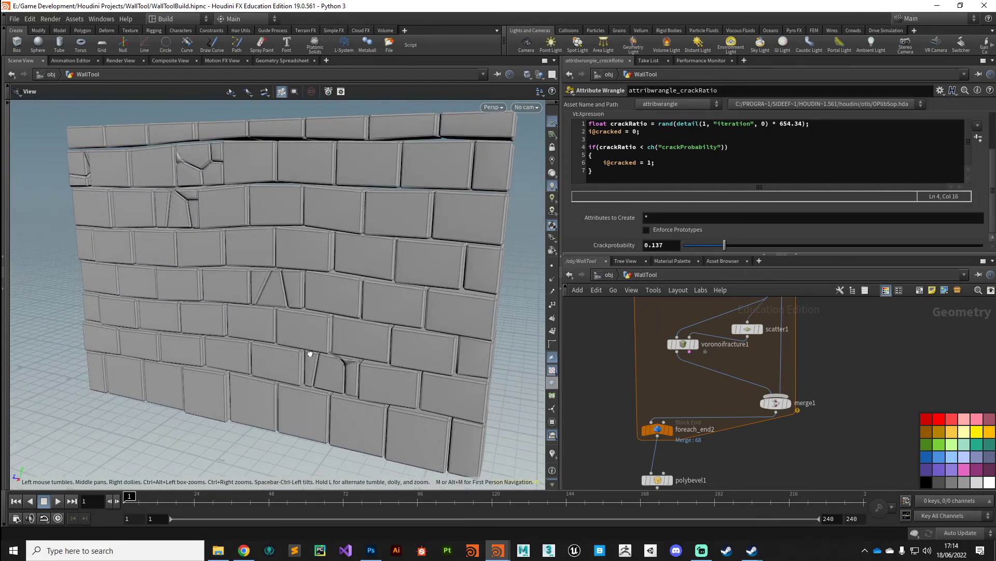
pyautogui.moveTo(262, 325); pyautogui.dragTo(327, 335)
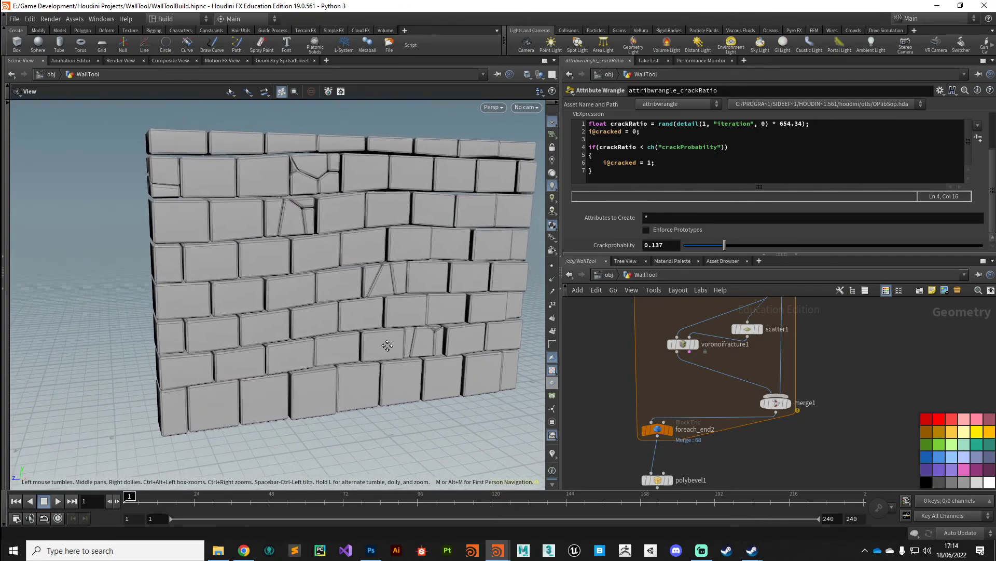
pyautogui.moveTo(377, 348); pyautogui.dragTo(349, 356)
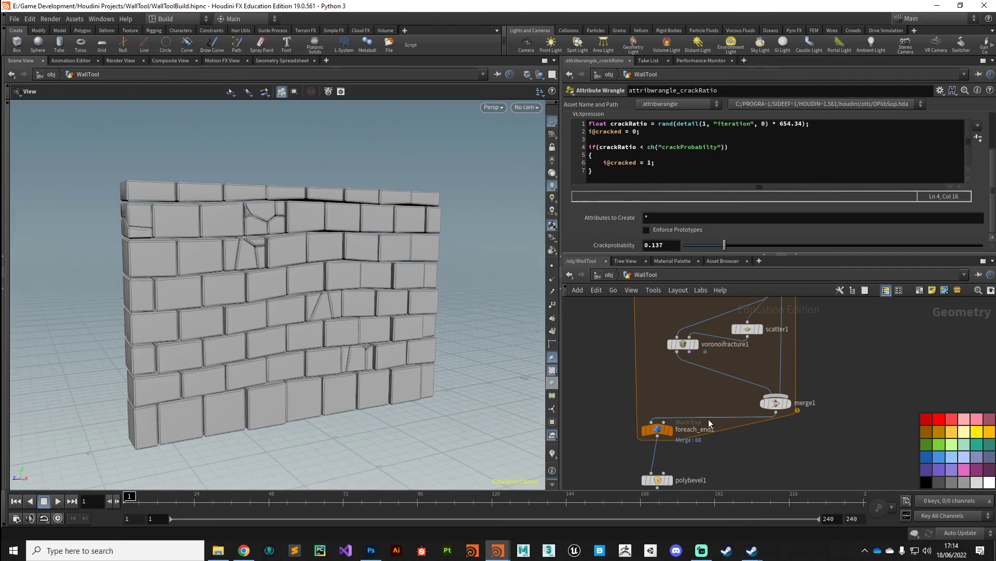
pyautogui.moveTo(779, 468); pyautogui.dragTo(778, 385, button='middle')
pyautogui.click(657, 438)
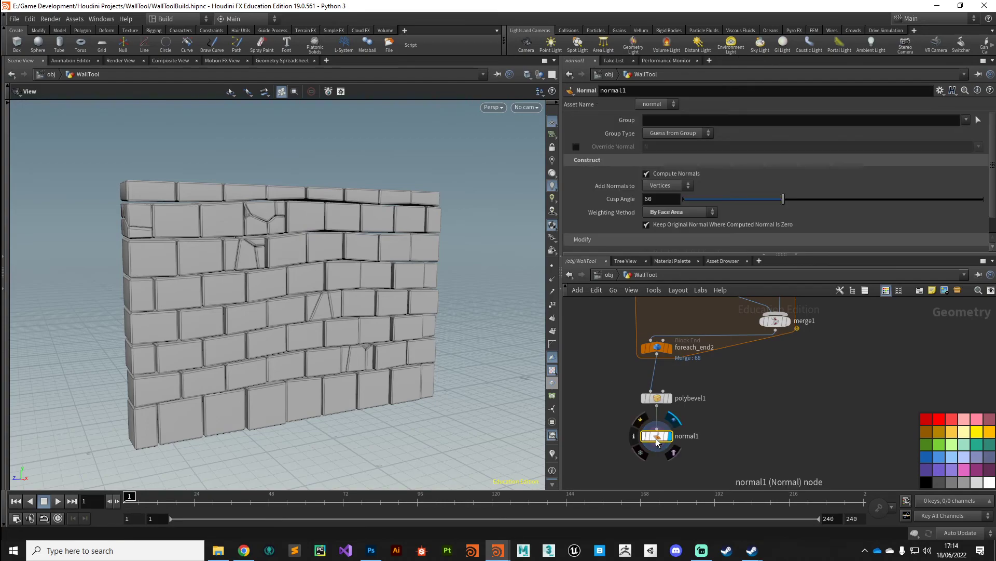